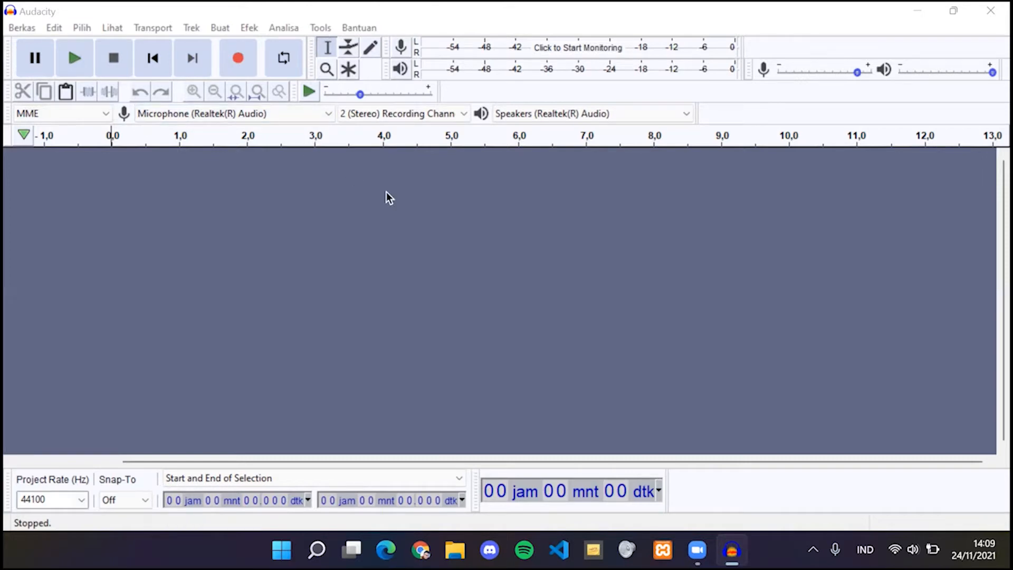
# Load the "Sejarah Museum Tekstil" audio file from the Downloads folder and play its opening seconds
pyautogui.click(455, 550)
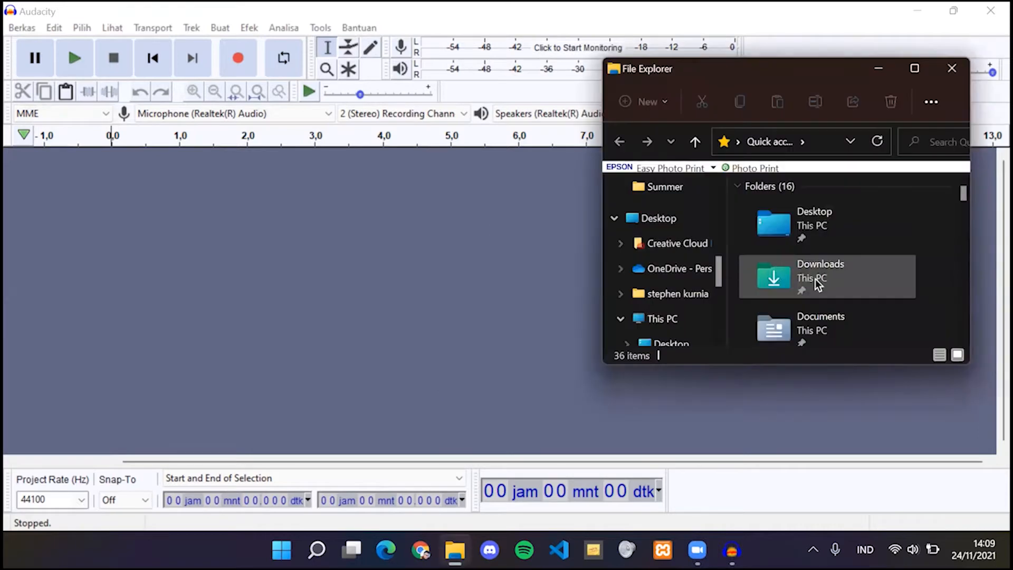
pyautogui.doubleClick(818, 284)
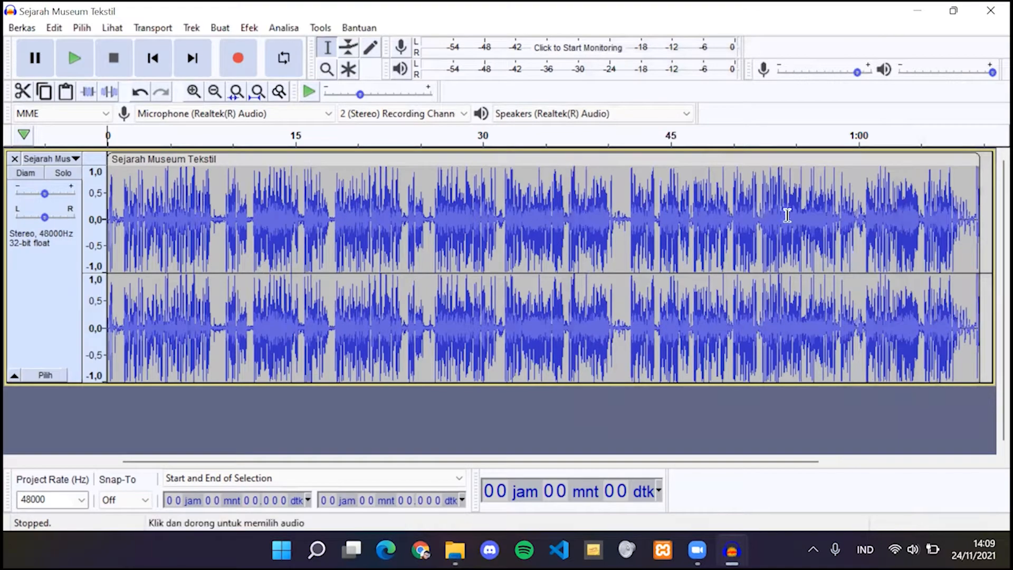
pyautogui.hscroll(5, 426, 310)
pyautogui.hscroll(-5, 426, 310)
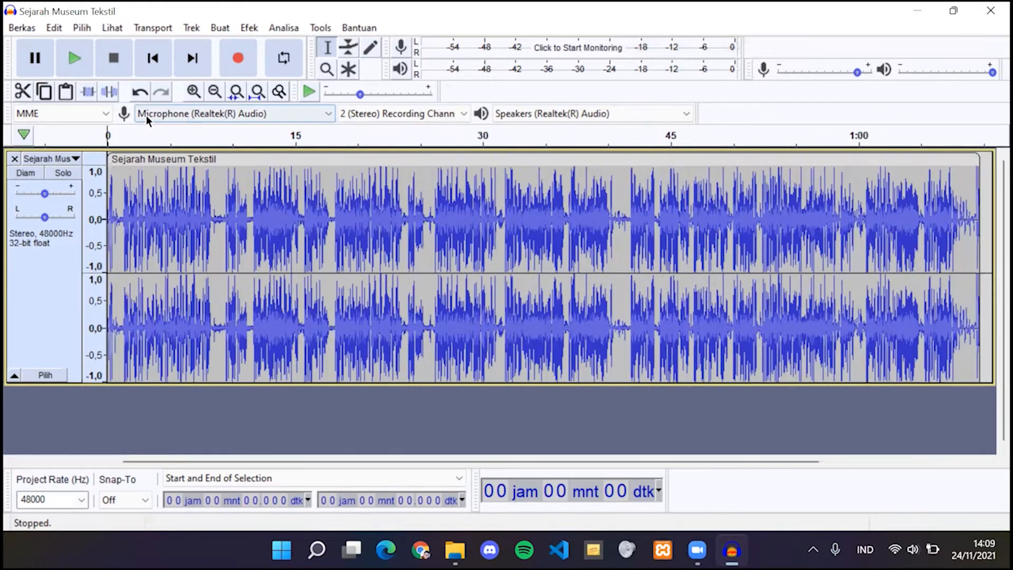
pyautogui.click(74, 55)
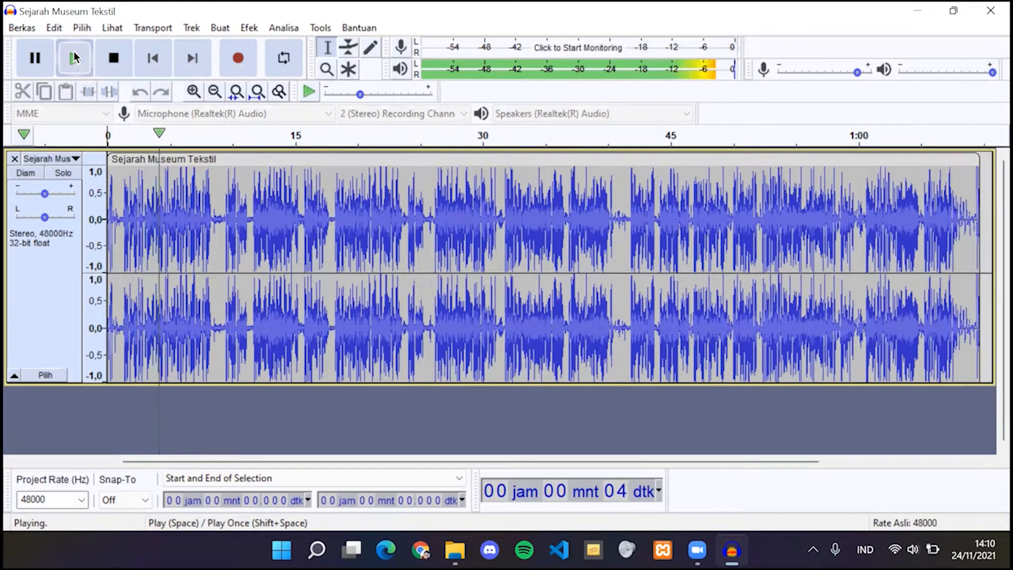
pyautogui.click(74, 54)
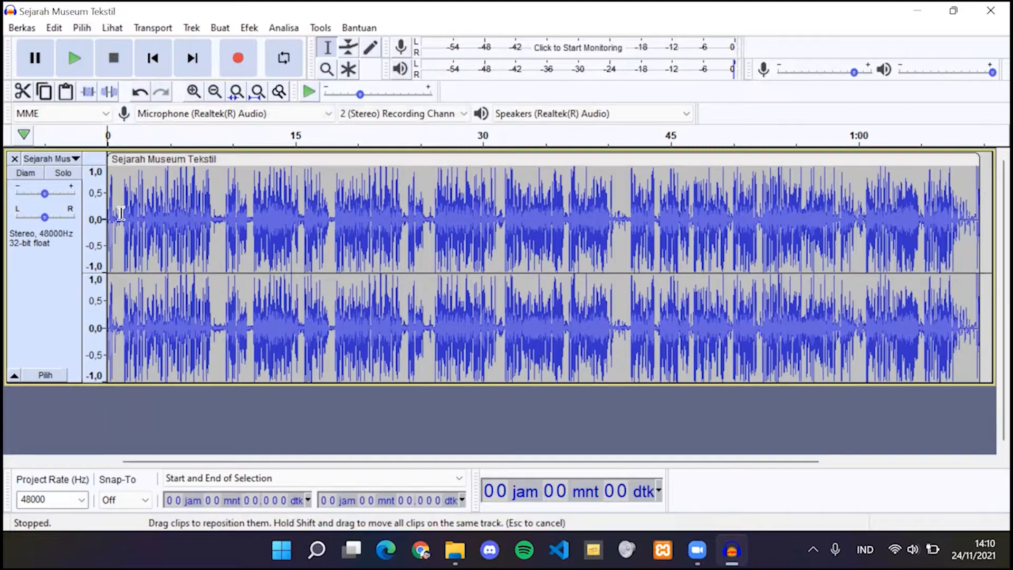
# Apply the Compressor (Kompresor) to the whole track with a -19 dB threshold and 4,1:1 ratio, and play back the start
pyautogui.click(64, 277)
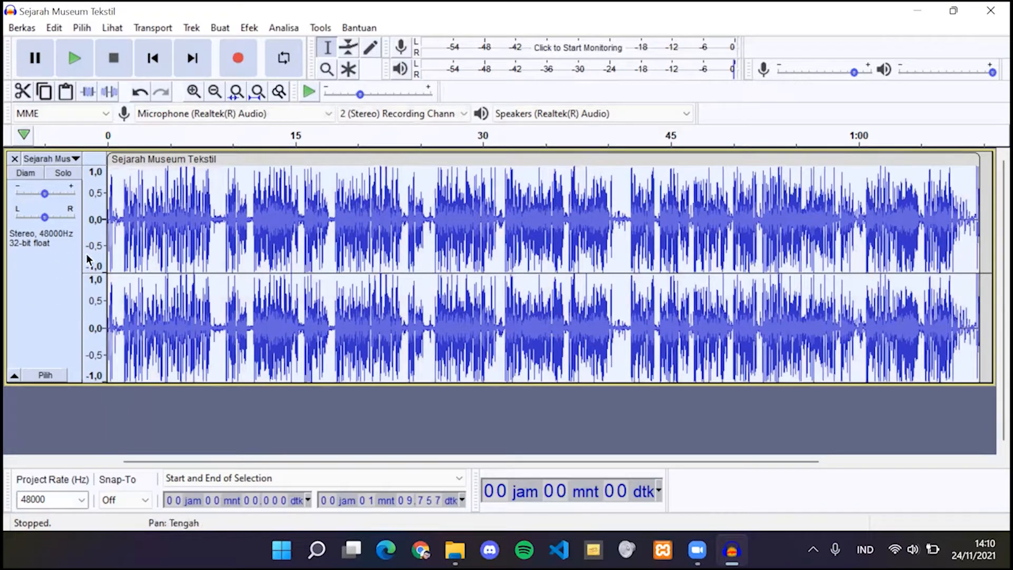
pyautogui.click(250, 28)
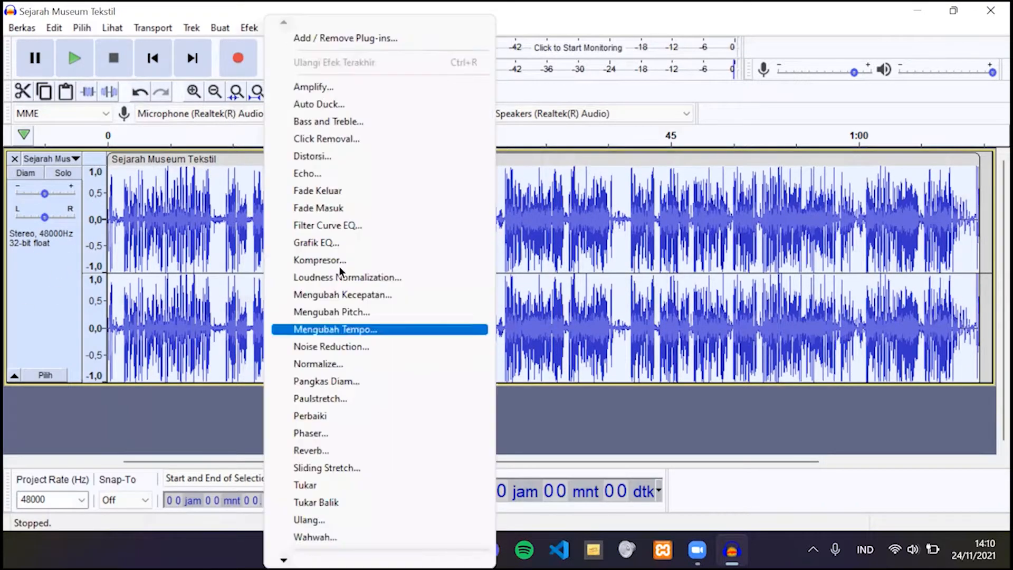
pyautogui.click(345, 259)
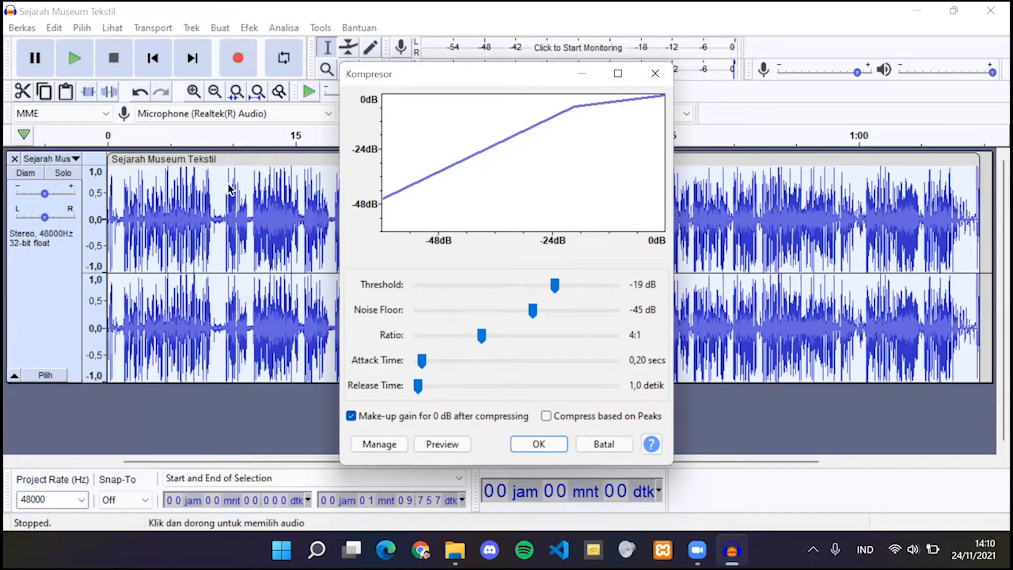
pyautogui.moveTo(554, 285)
pyautogui.mouseDown()
pyautogui.moveTo(533, 286)
pyautogui.moveTo(555, 287)
pyautogui.mouseUp()
pyautogui.moveTo(481, 336); pyautogui.dragTo(484, 336)
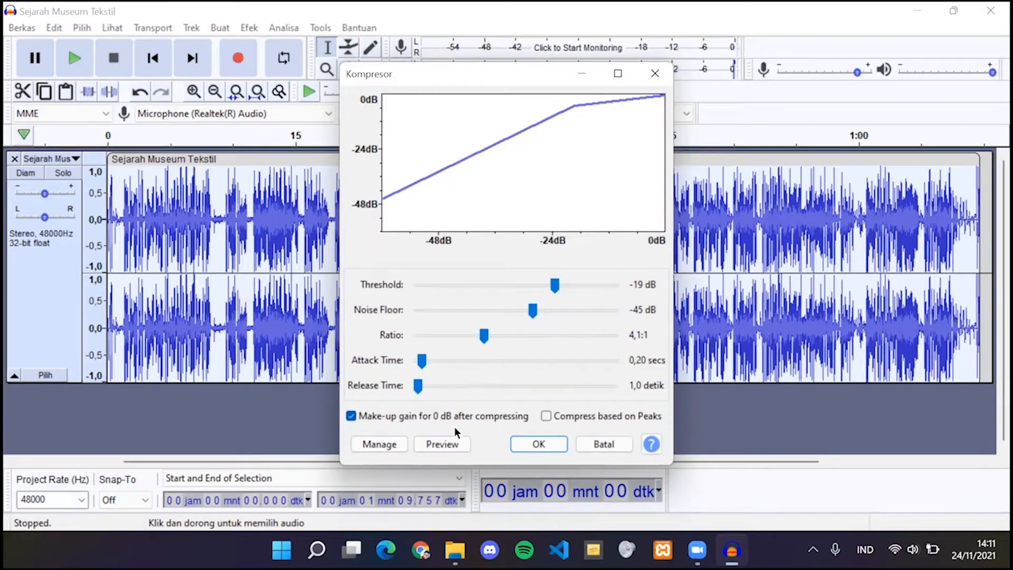
pyautogui.click(550, 437)
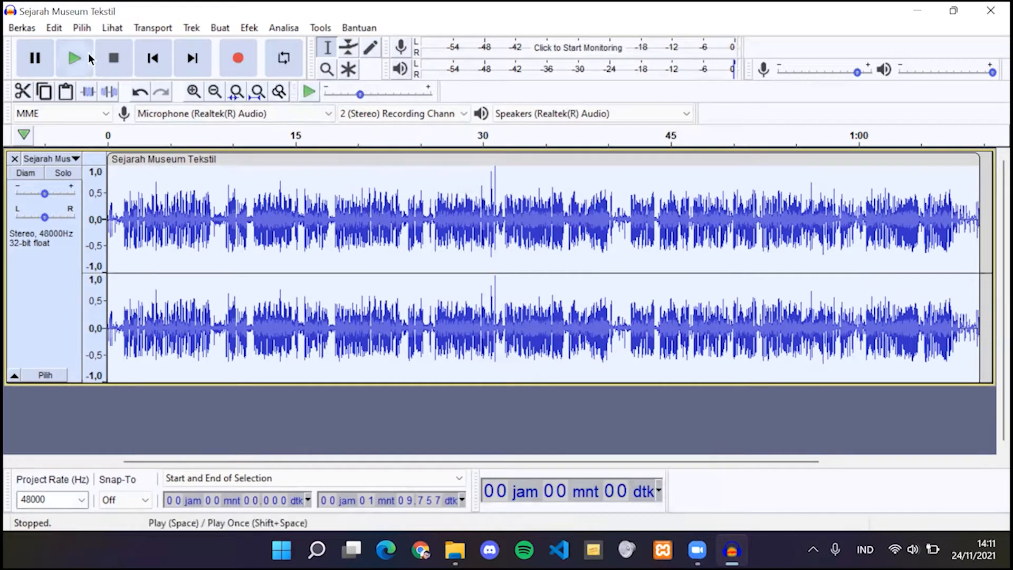
pyautogui.click(90, 58)
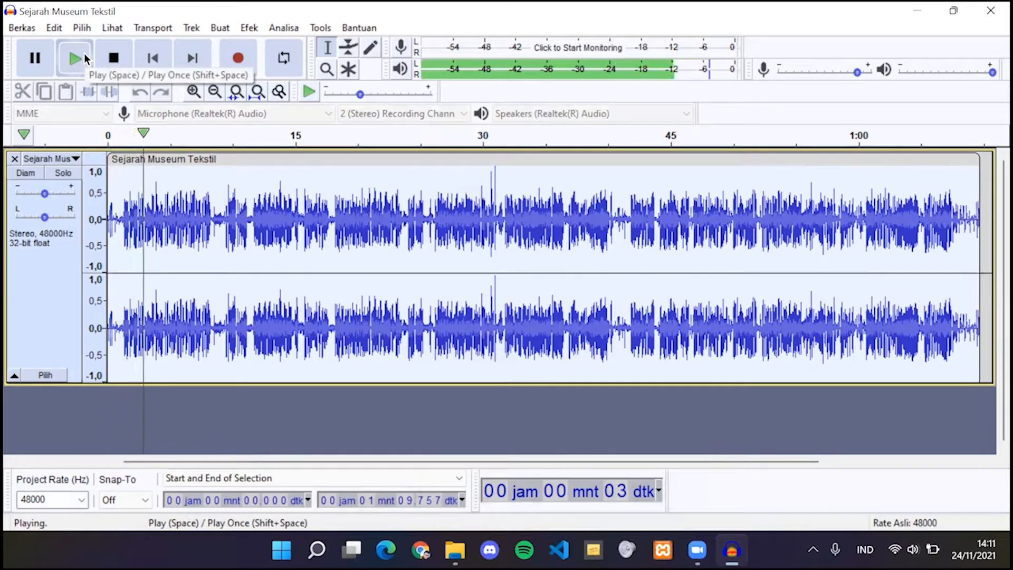
pyautogui.press('space')
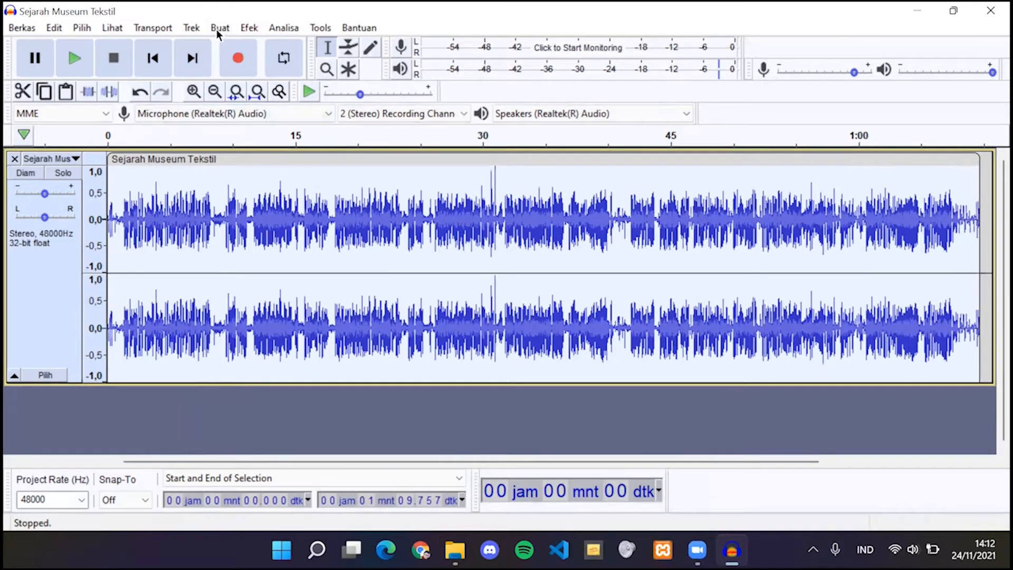
# Lower the whole track's level with Amplify set to -3,5 dB and play back the opening seconds
pyautogui.click(252, 27)
pyautogui.click(338, 87)
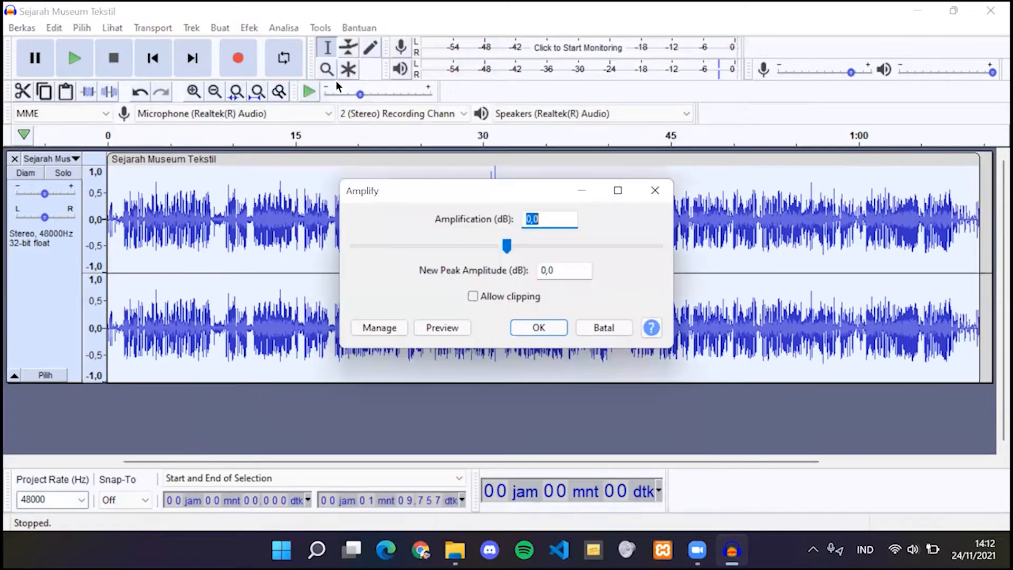
pyautogui.moveTo(505, 247); pyautogui.dragTo(495, 250)
pyautogui.click(537, 328)
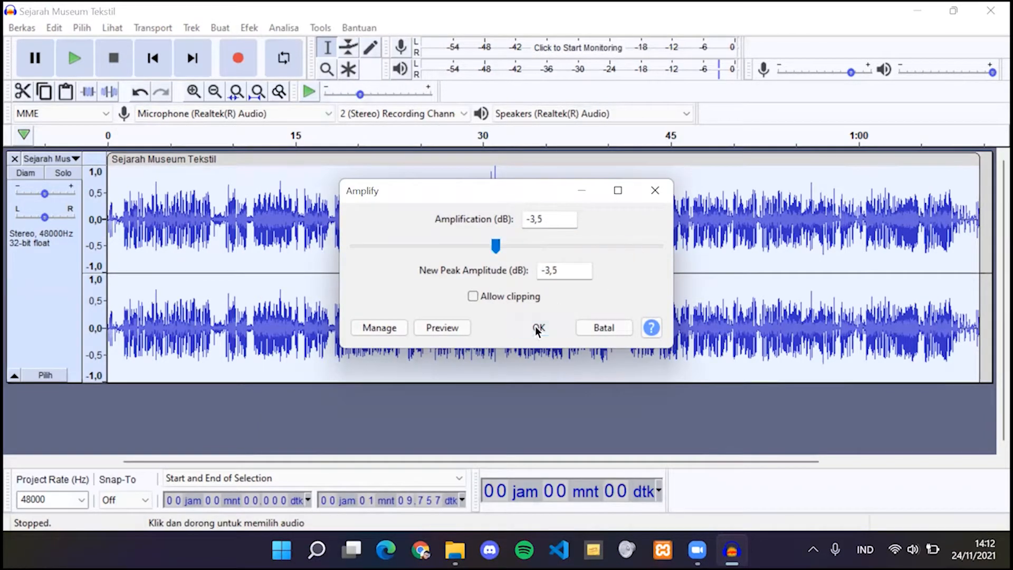
pyautogui.click(74, 61)
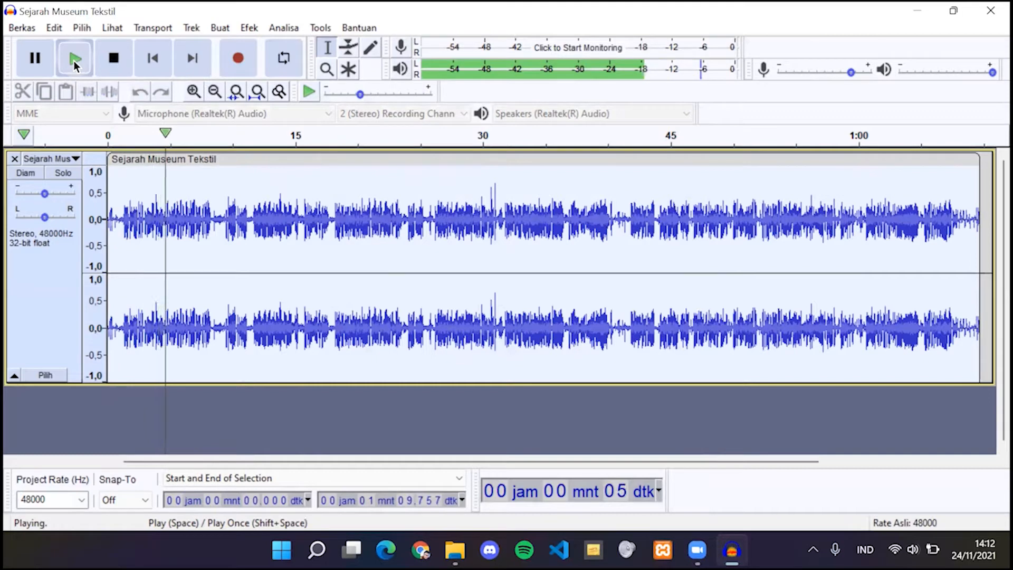
pyautogui.press('space')
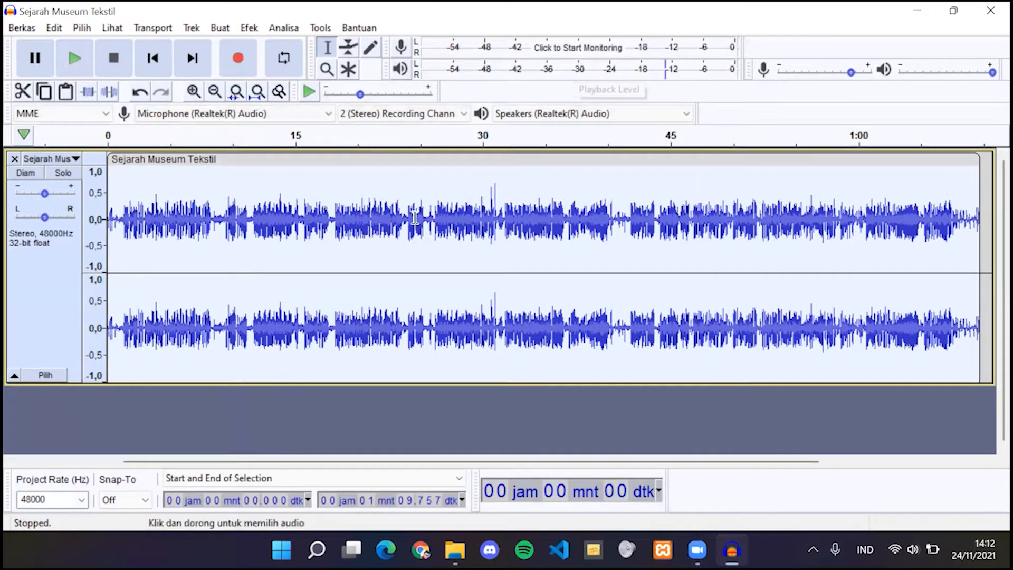
pyautogui.hotkey('shift', 'space')
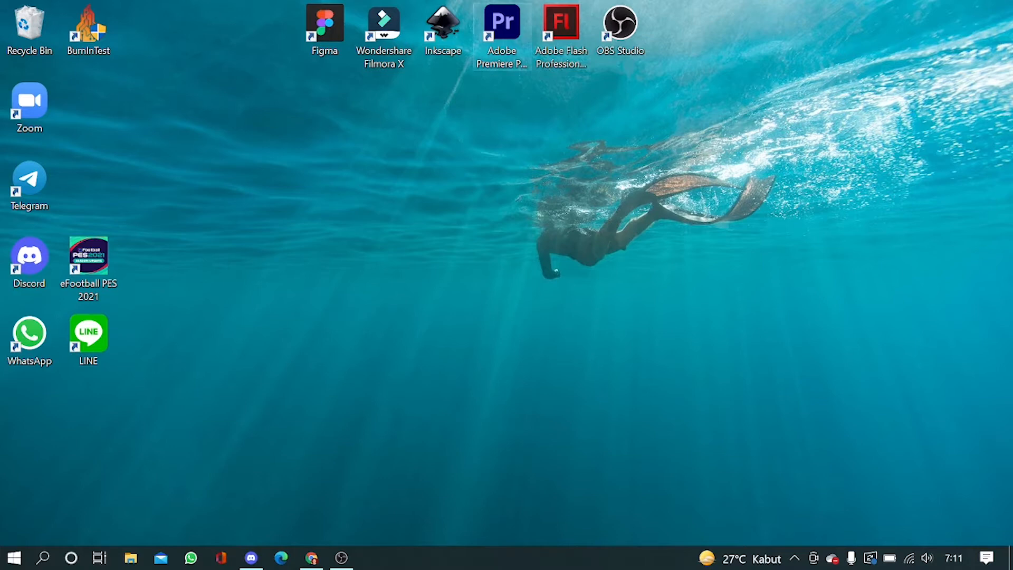
# Switch to Adobe Premiere Pro and create a new project named TUGAS KELOMPOK SISMUL
pyautogui.doubleClick(509, 23)
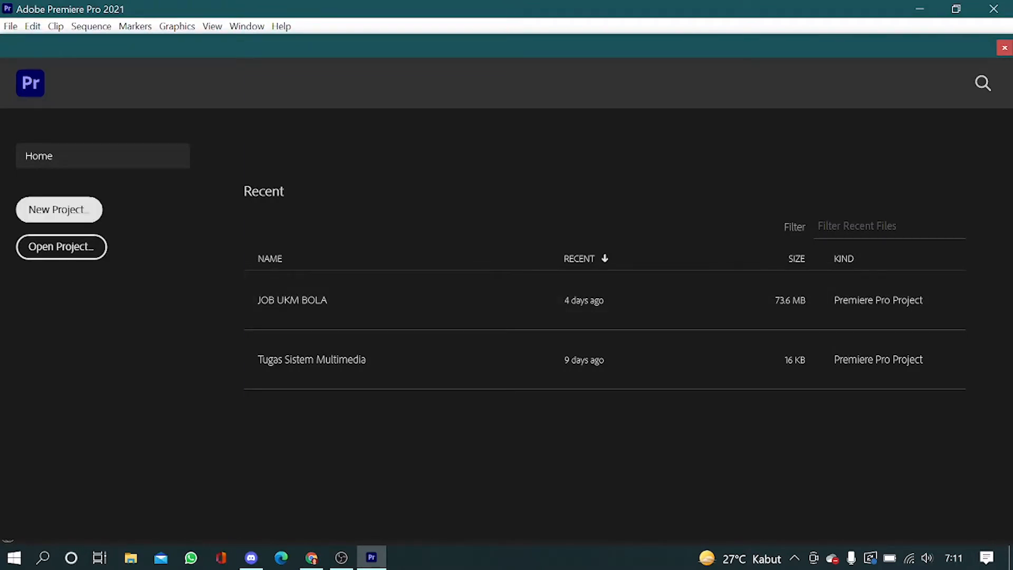
pyautogui.click(59, 210)
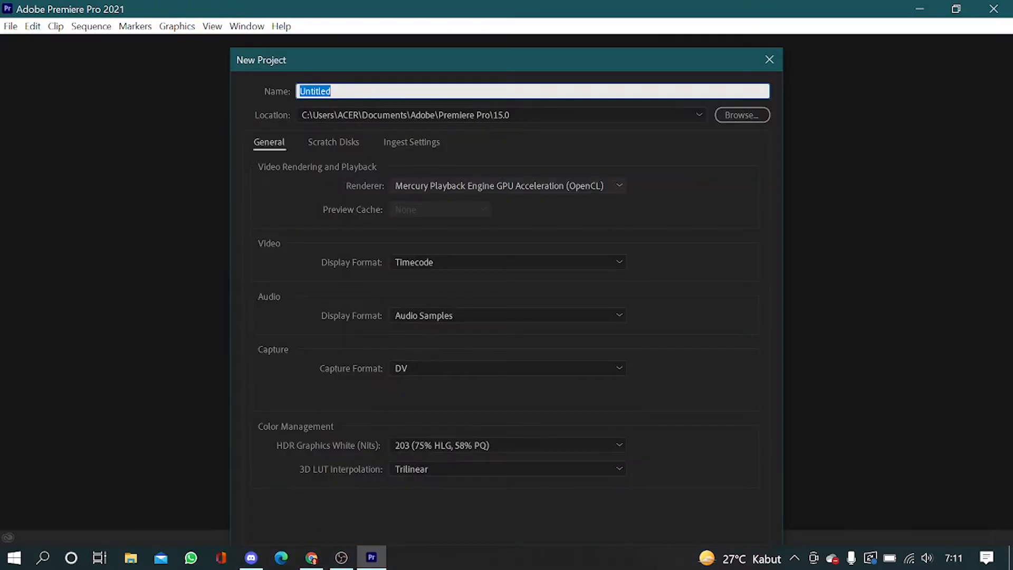
pyautogui.write('TUGAS KELOMPOK SISMUL')
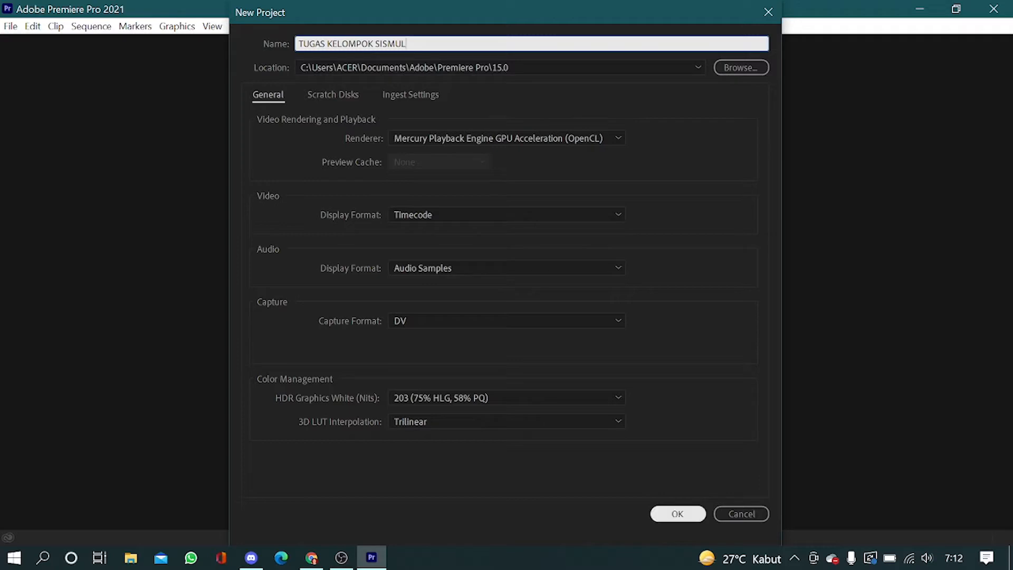
pyautogui.press('Return')
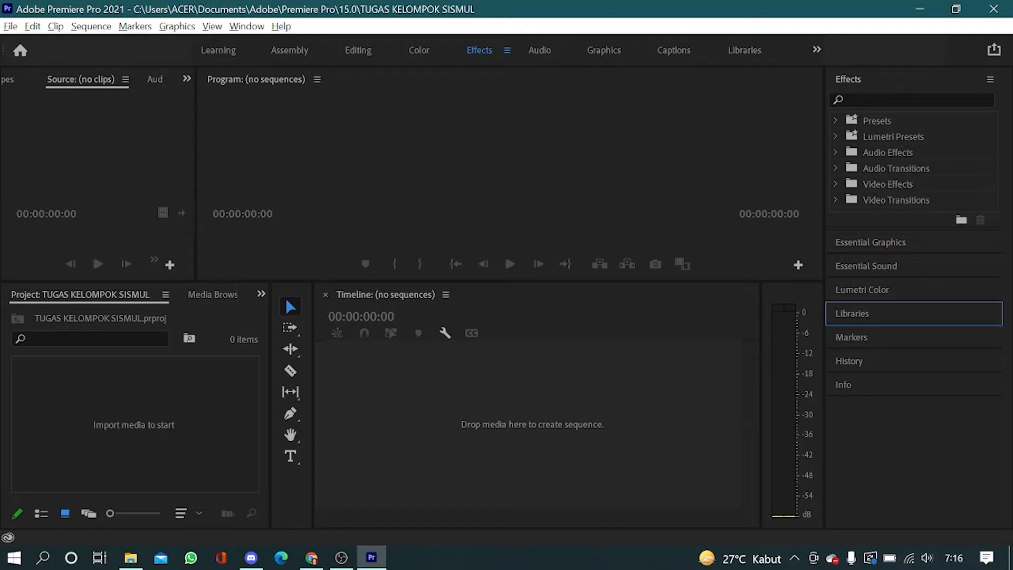
# Import all video clips from the group member's footage folder into the project
pyautogui.rightClick(182, 416)
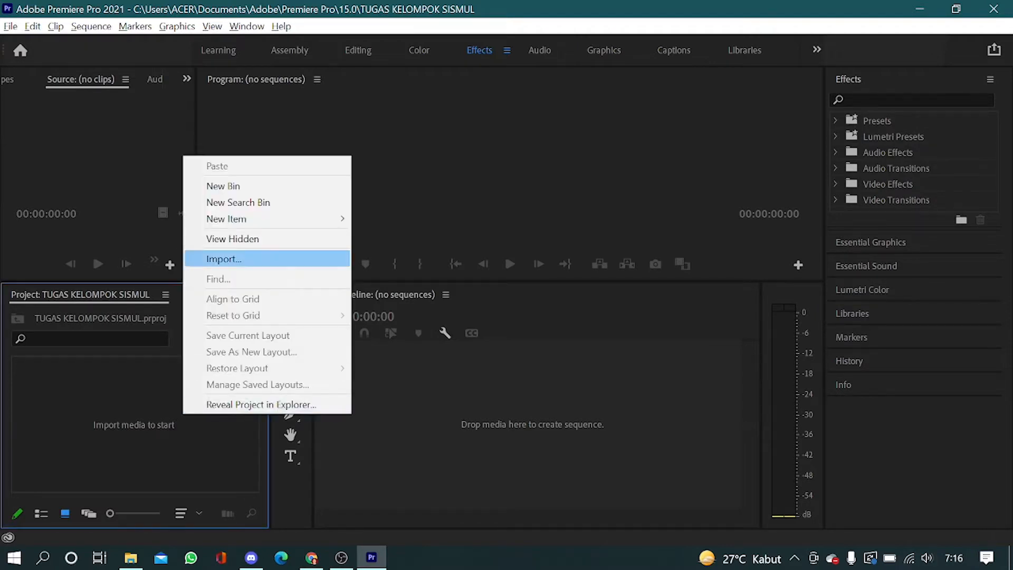
pyautogui.click(226, 258)
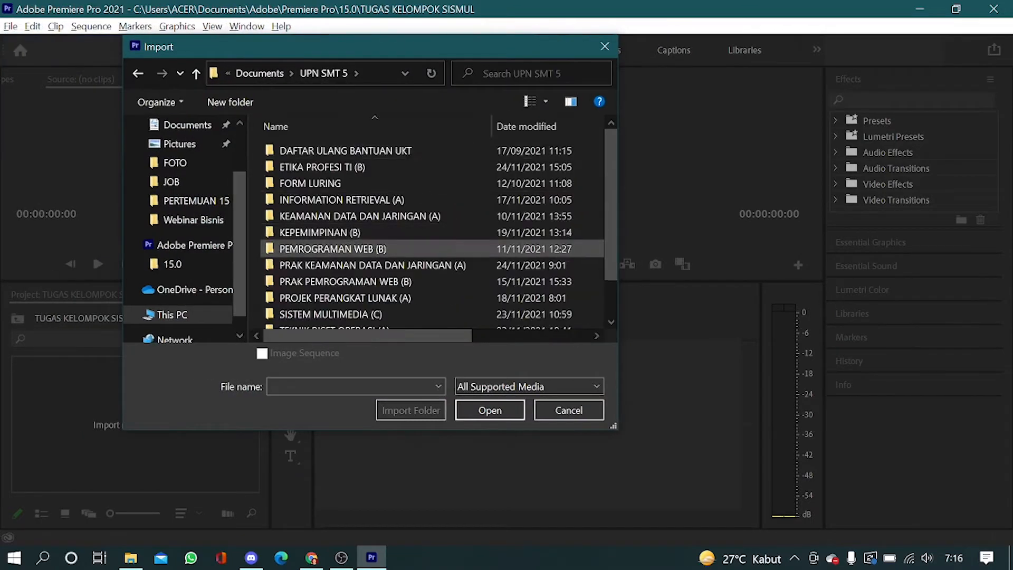
pyautogui.scroll(-1, 364, 250)
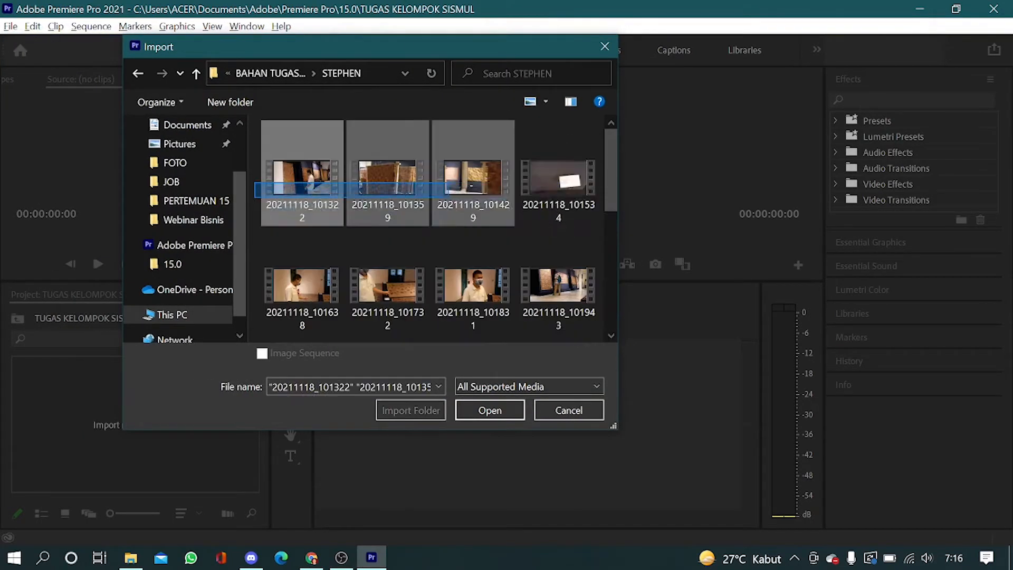
pyautogui.moveTo(580, 219); pyautogui.dragTo(584, 341)
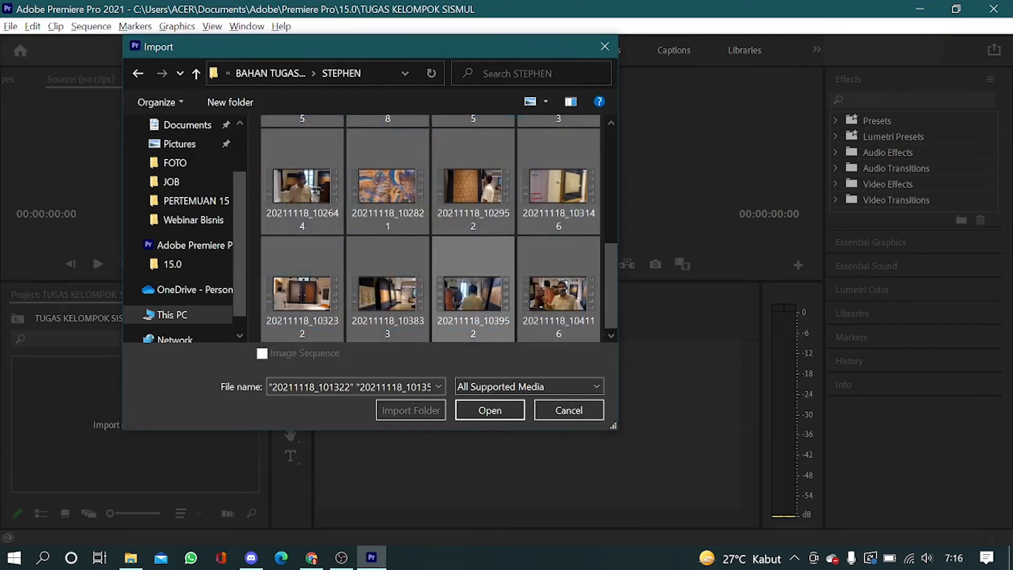
pyautogui.scroll(5, 474, 264)
pyautogui.scroll(-5, 430, 229)
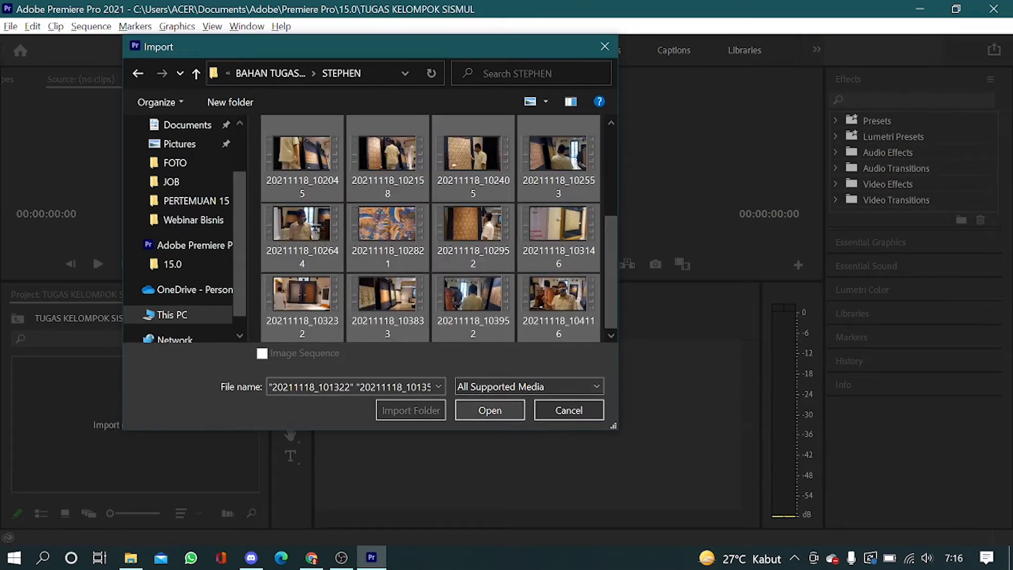
pyautogui.press('Return')
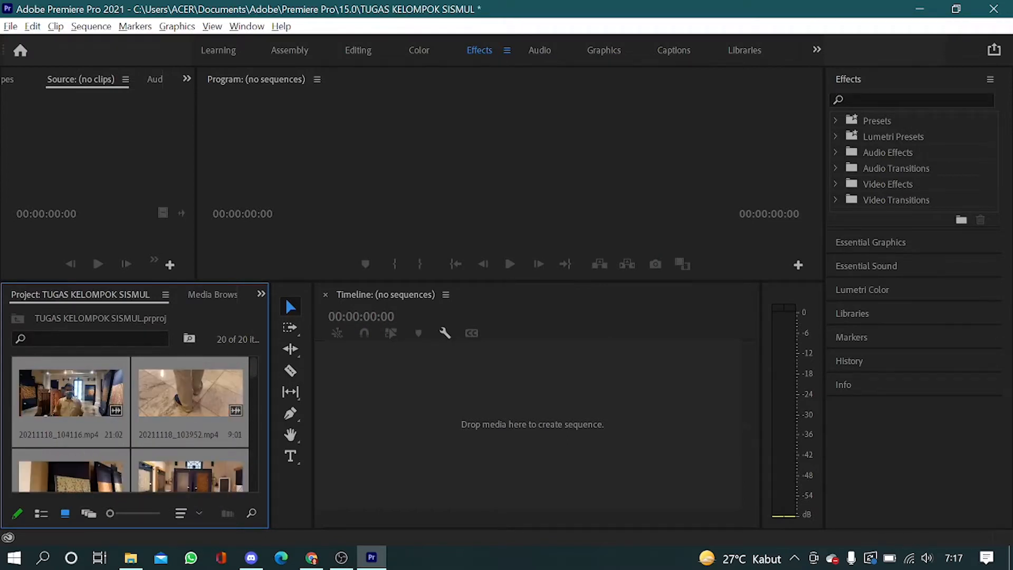
# Create a new bin in the project and name it with the group member's first name
pyautogui.rightClick(195, 318)
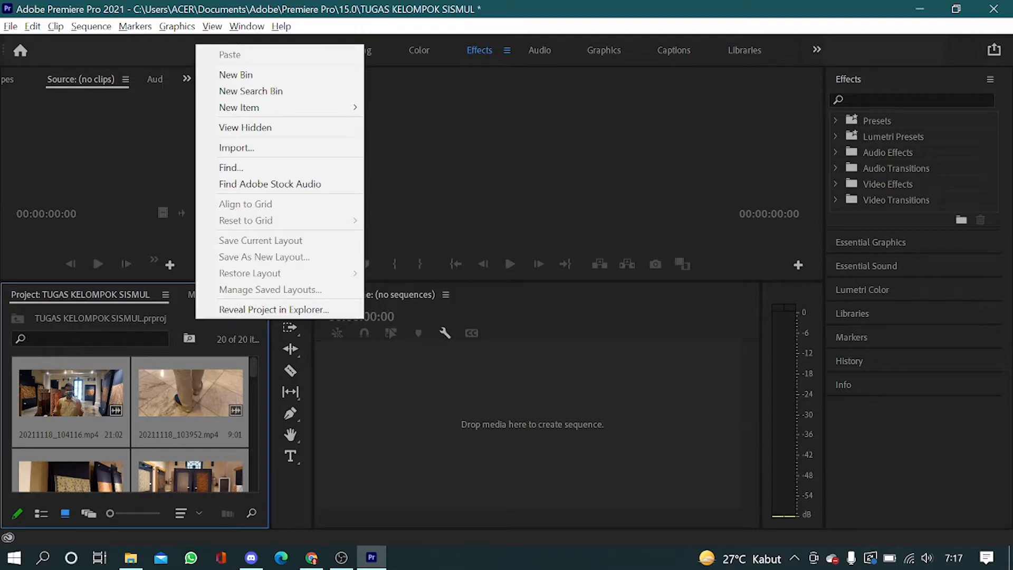
pyautogui.rightClick(180, 320)
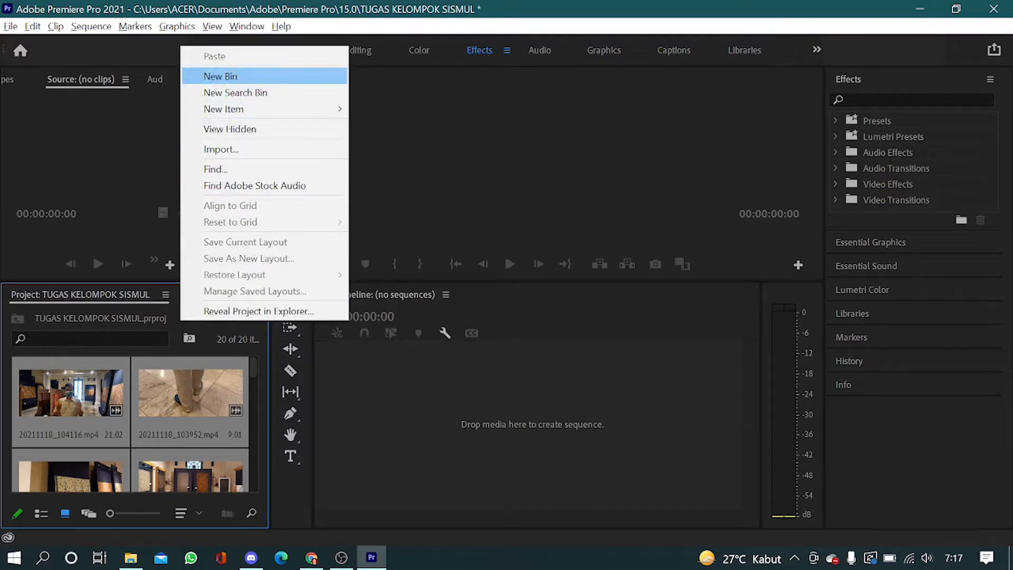
pyautogui.click(221, 76)
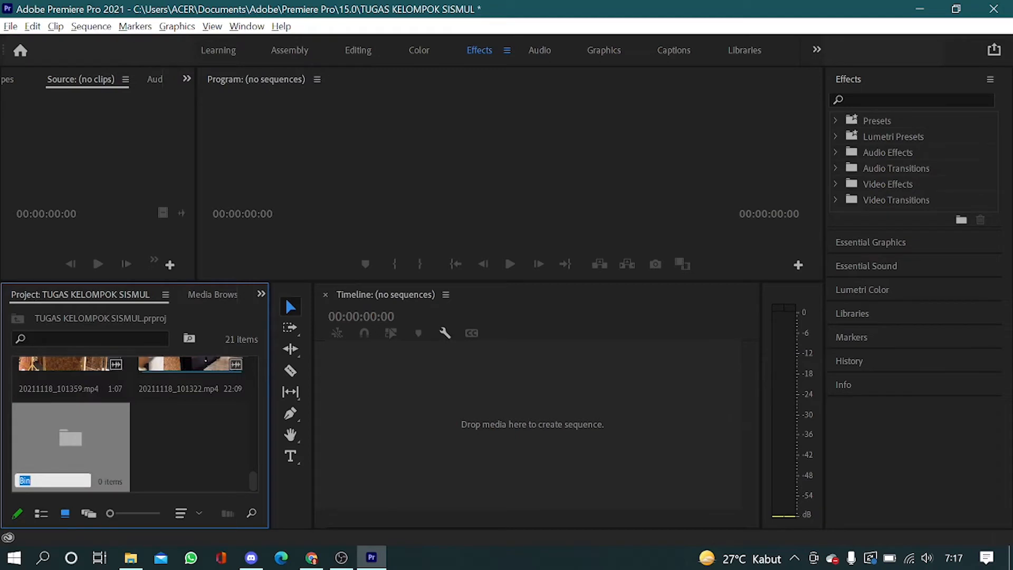
pyautogui.write('STEPHEN')
pyautogui.press('Return')
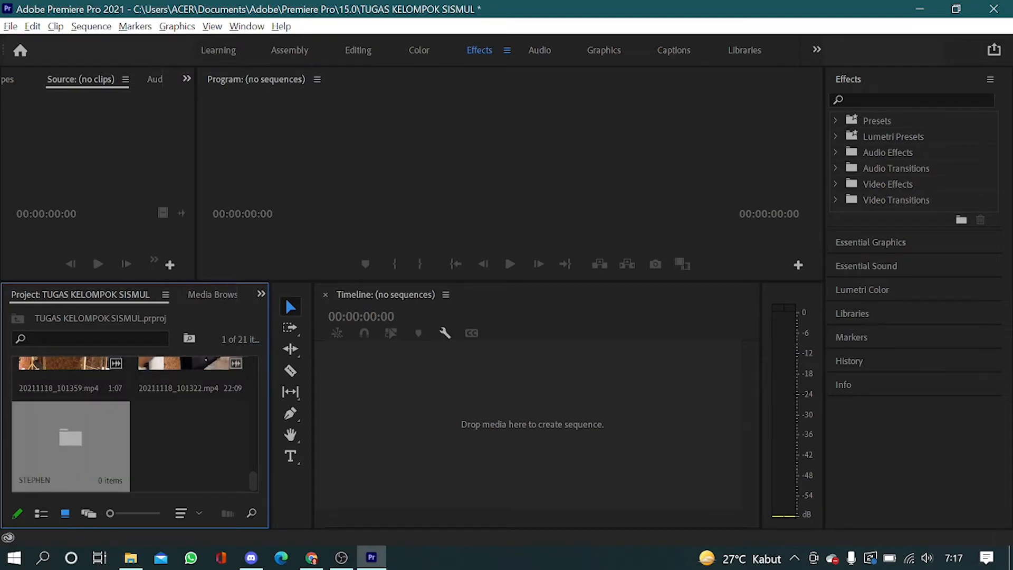
# Enlarge the project's media area in width and height and move all imported clips into the group member's bin
pyautogui.scroll(15, 135, 422)
pyautogui.moveTo(270, 403); pyautogui.dragTo(436, 404)
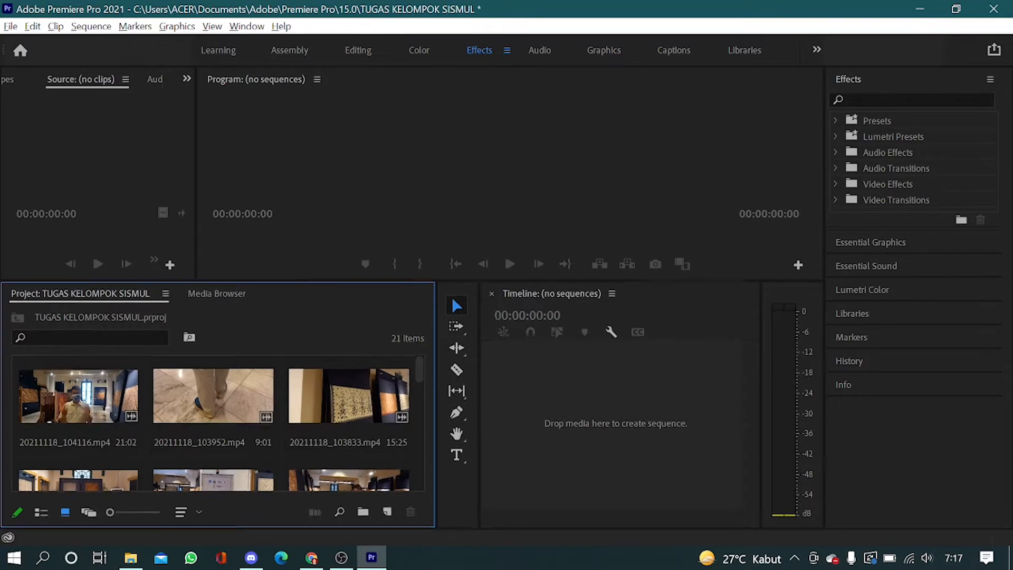
pyautogui.moveTo(452, 281); pyautogui.dragTo(451, 117)
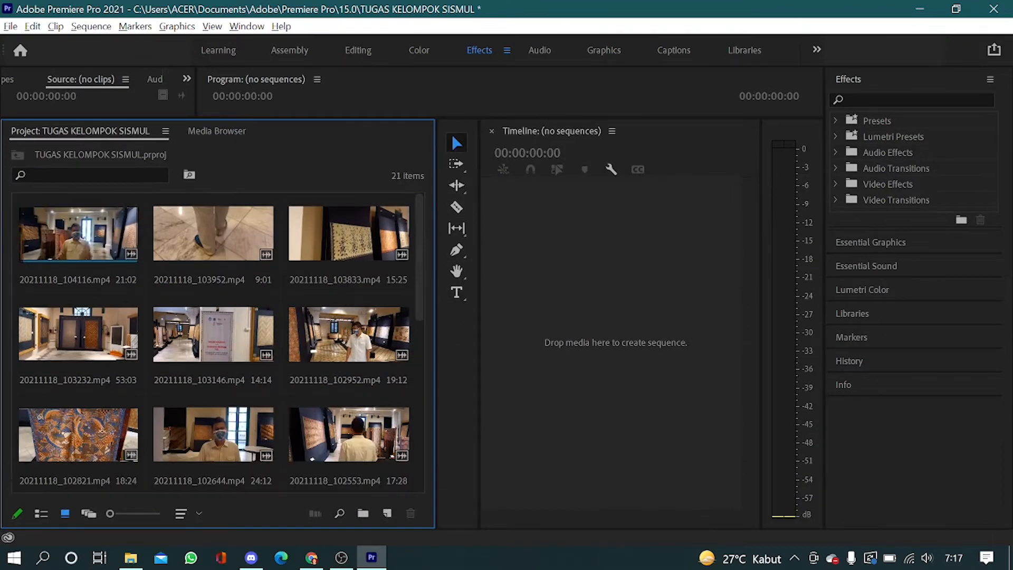
pyautogui.moveTo(11, 228); pyautogui.dragTo(290, 454)
pyautogui.moveTo(285, 364); pyautogui.dragTo(348, 438)
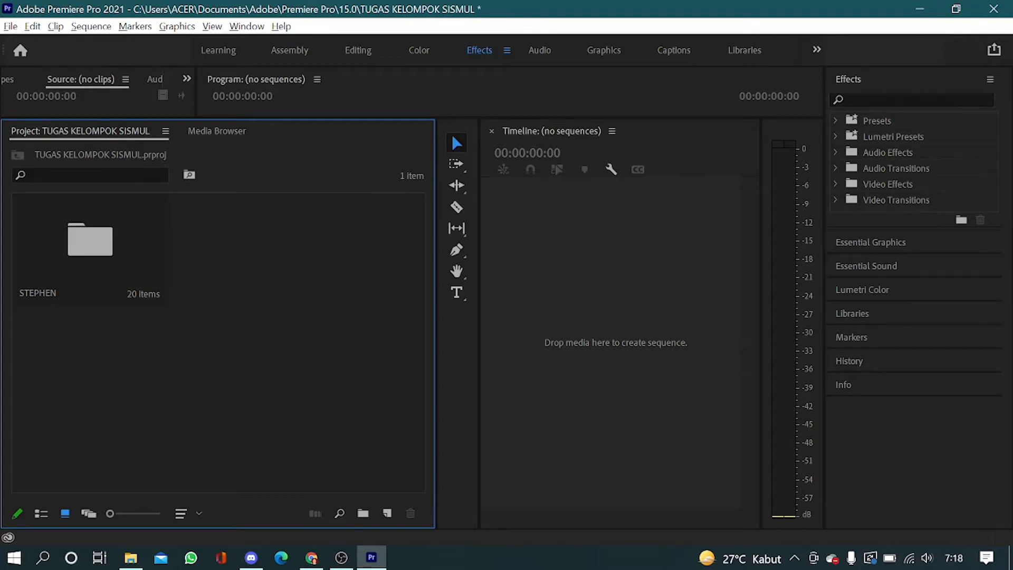
# Create a bin named after the second group member and import all of that member's footage into it
pyautogui.rightClick(313, 239)
pyautogui.click(353, 268)
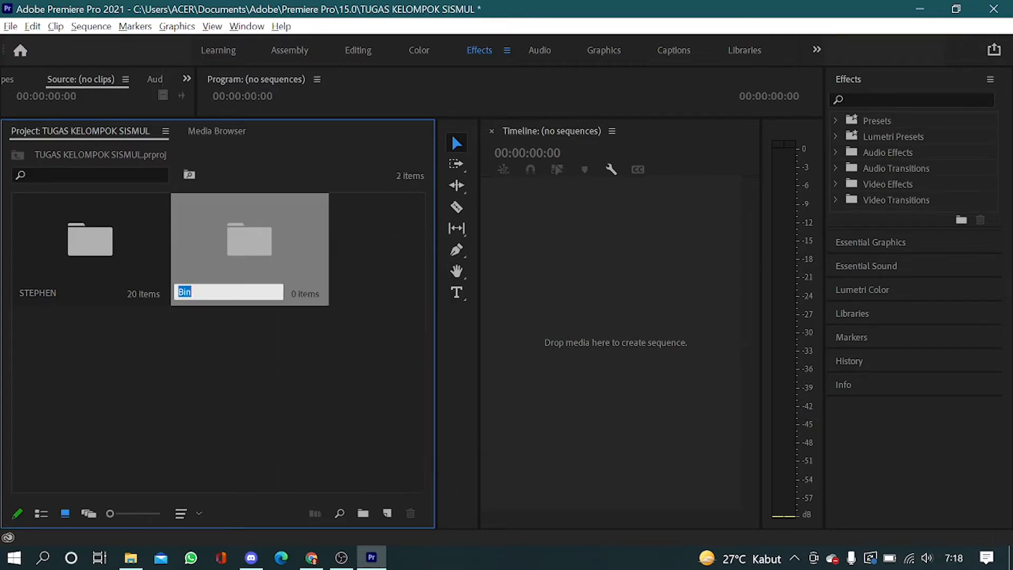
pyautogui.rightClick(142, 241)
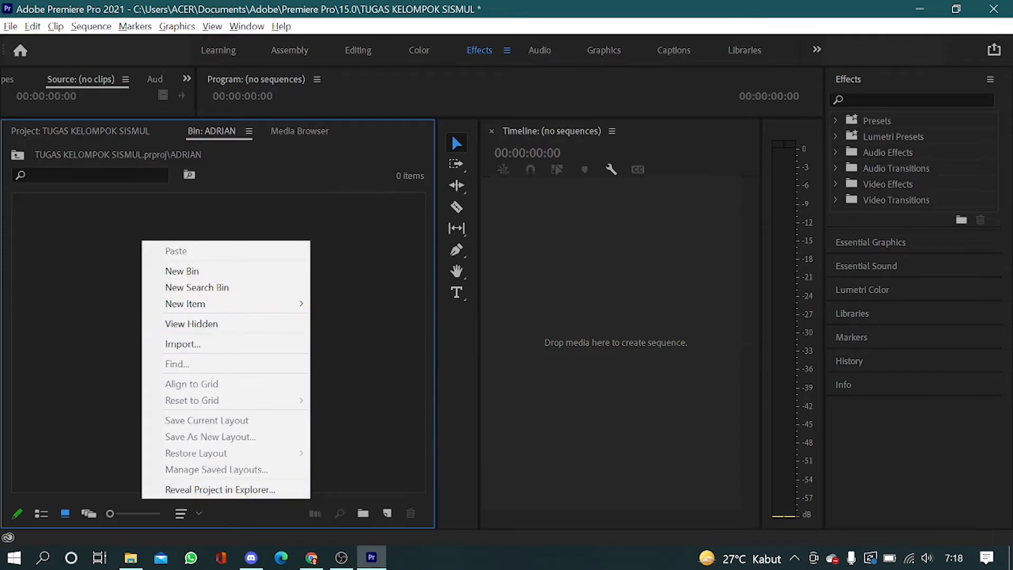
pyautogui.click(182, 343)
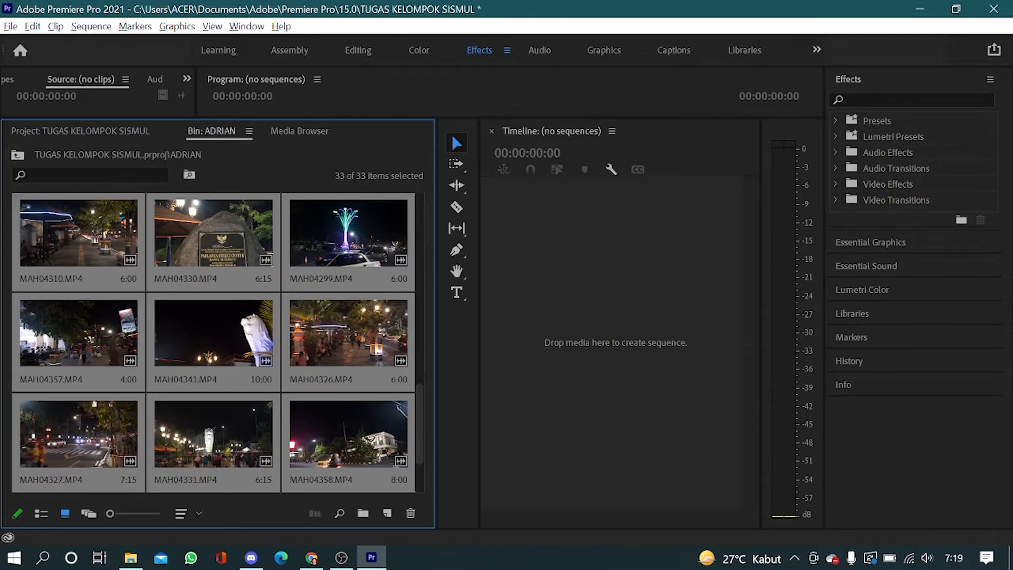
# Create a bin at the project root named after the third group member and import all of that member's photos and videos
pyautogui.click(17, 155)
pyautogui.rightClick(361, 248)
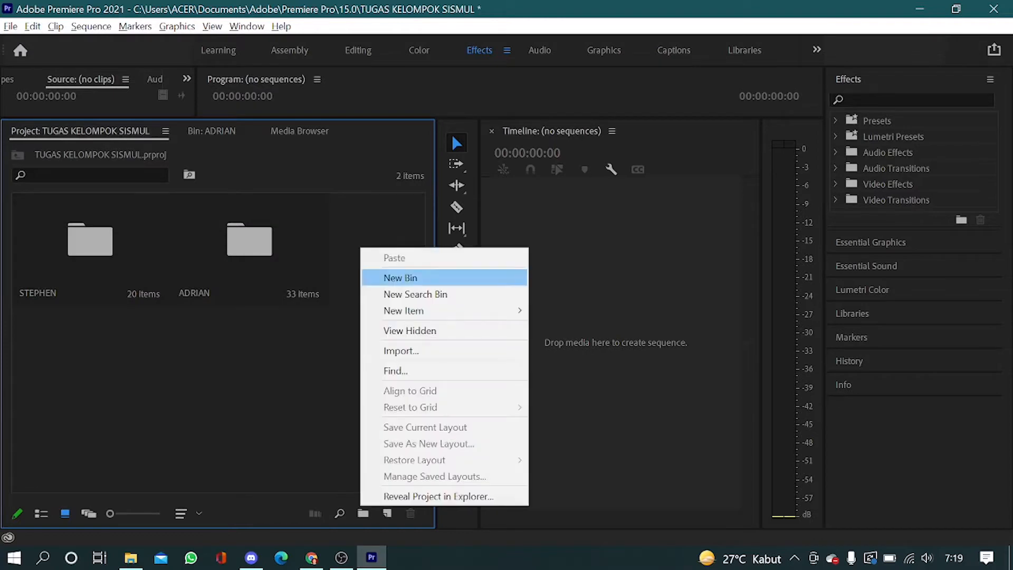
pyautogui.click(402, 277)
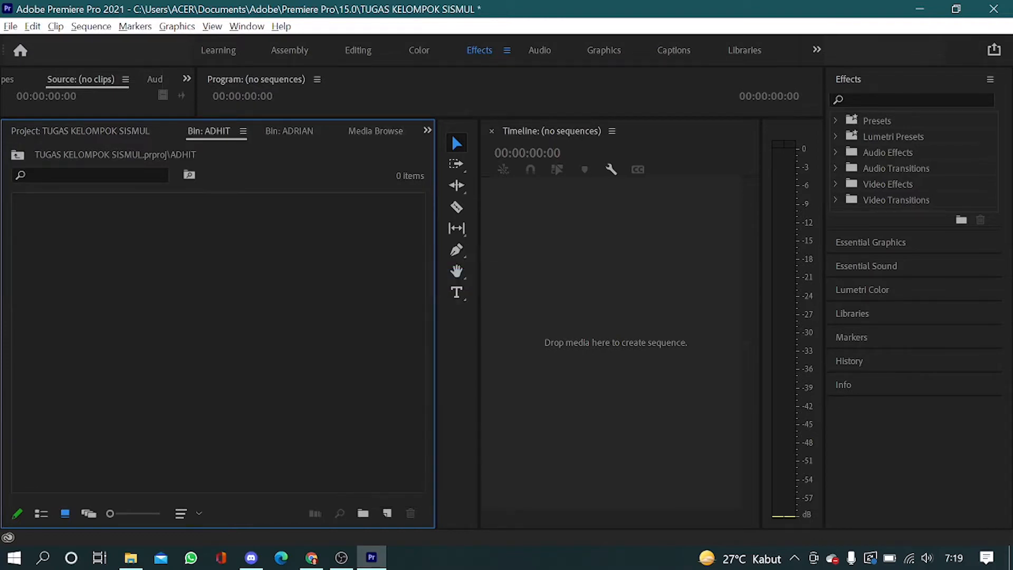
pyautogui.rightClick(225, 266)
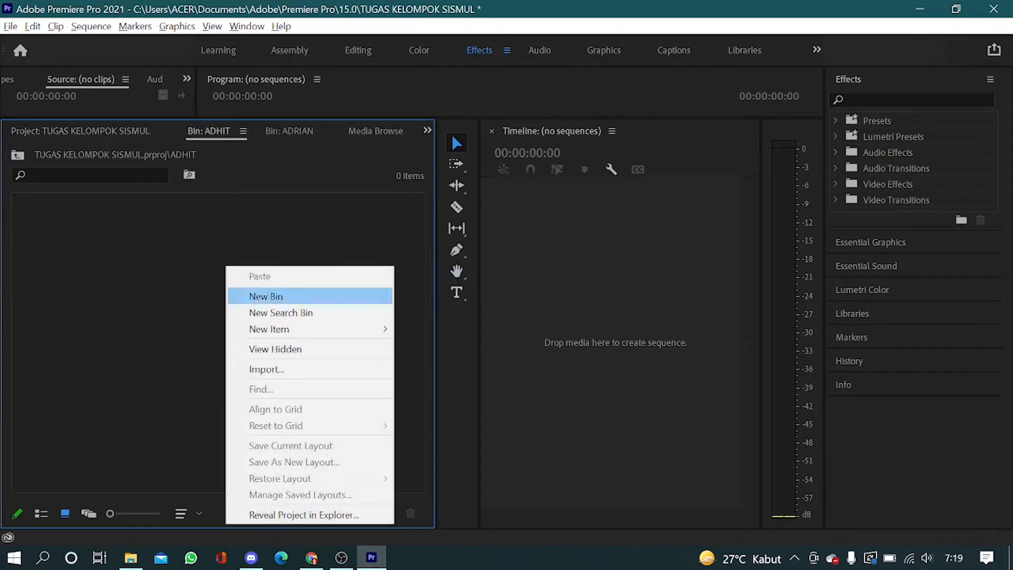
pyautogui.click(267, 368)
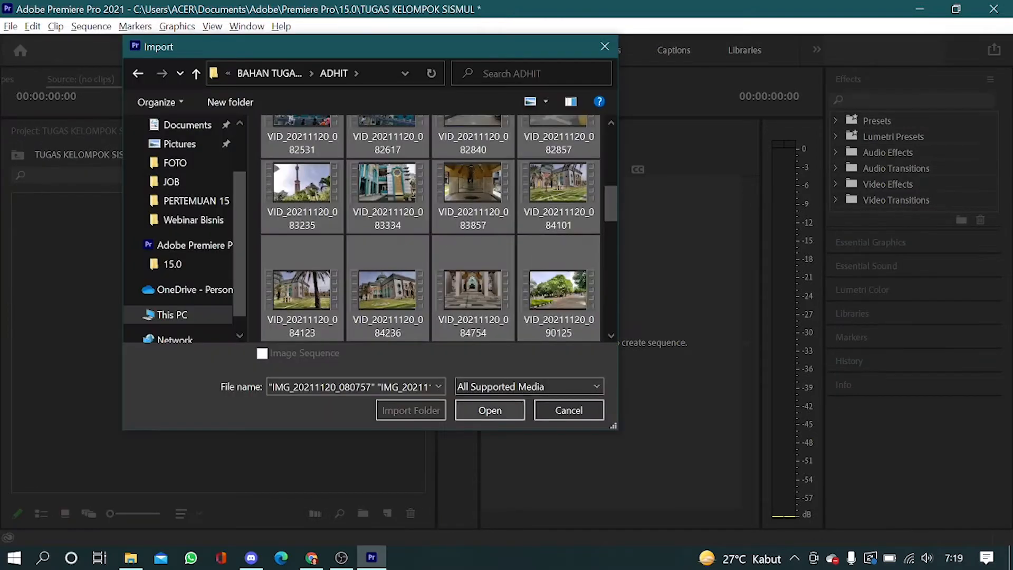
pyautogui.click(491, 409)
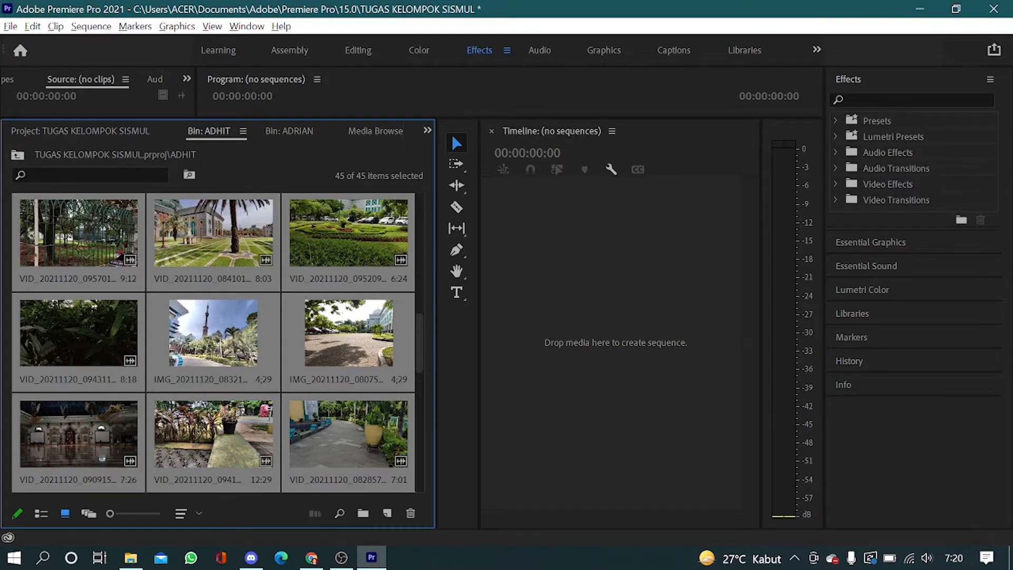
# Create a bin named AUDIO at the project root
pyautogui.click(17, 154)
pyautogui.click(218, 369)
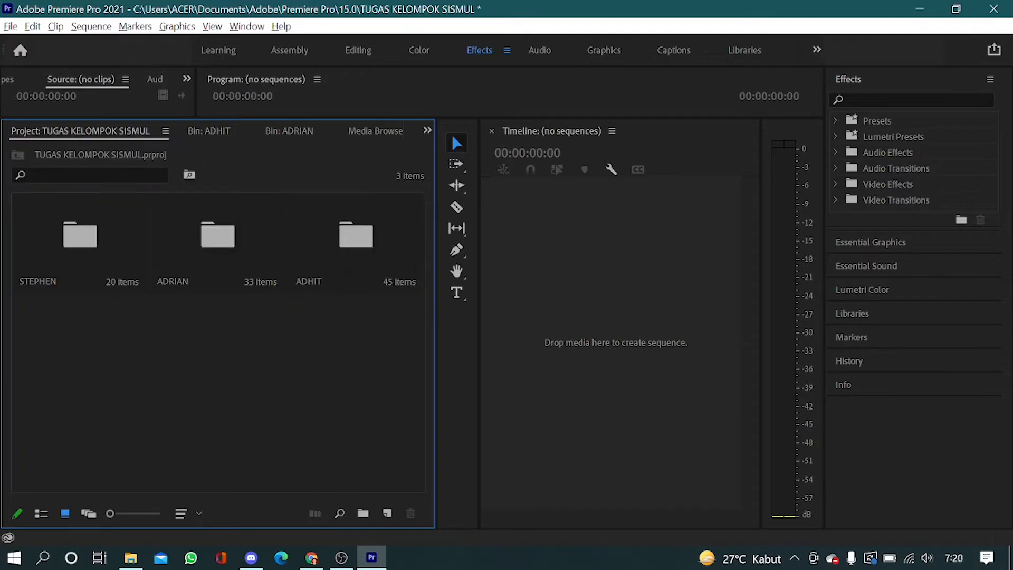
pyautogui.rightClick(269, 344)
pyautogui.click(311, 115)
pyautogui.write('AD')
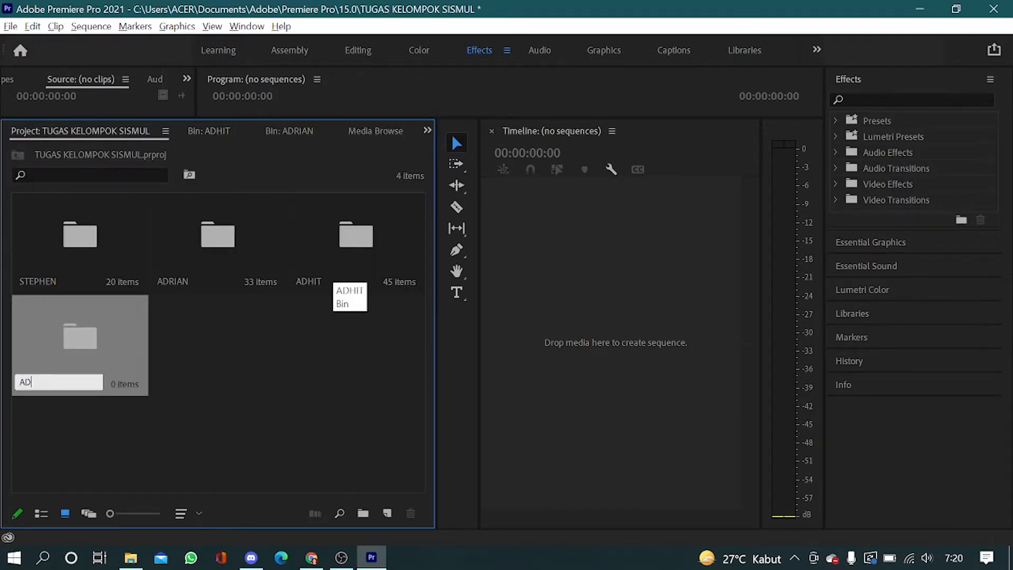
pyautogui.press('BackSpace')
pyautogui.write('UD')
# Import the JIC narration recording from the group member's Audio folder into the AUDIO bin
pyautogui.rightClick(205, 220)
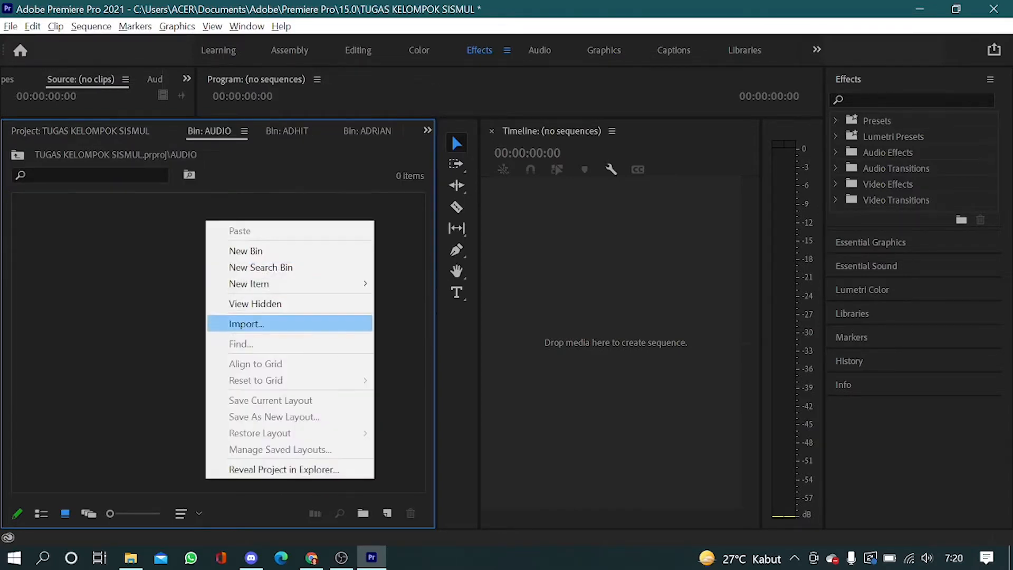
pyautogui.click(244, 323)
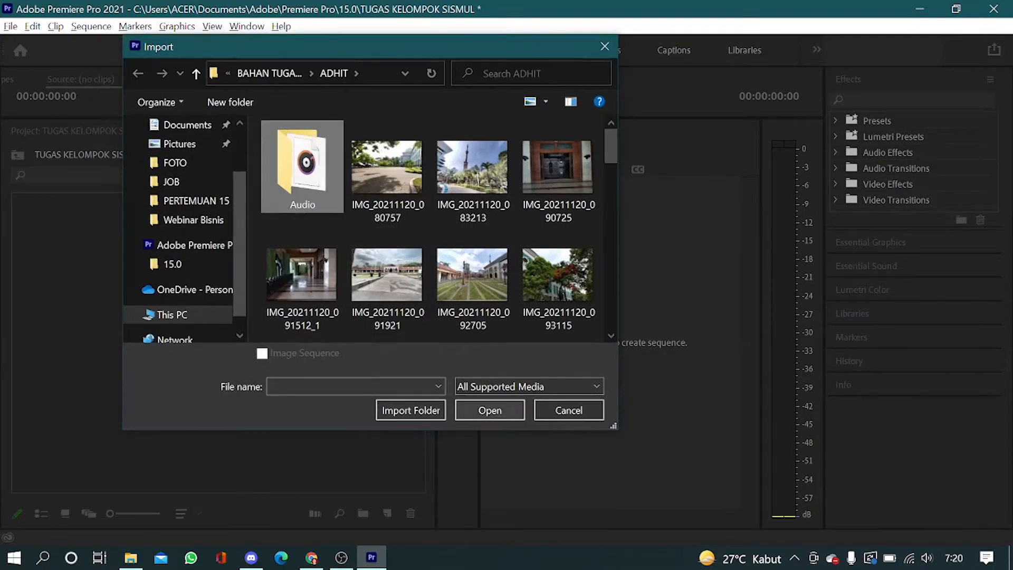
pyautogui.doubleClick(302, 166)
pyautogui.doubleClick(294, 150)
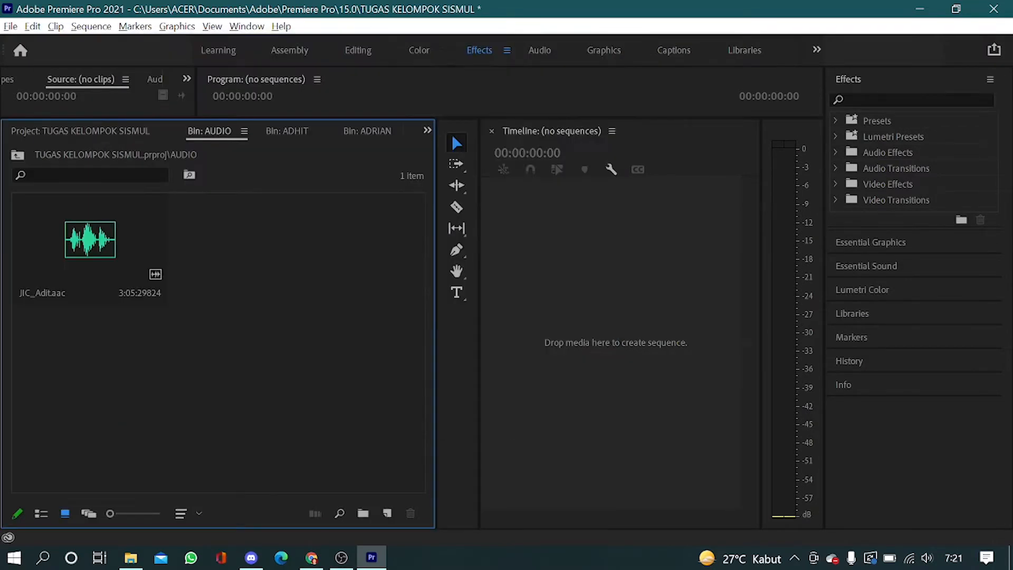
# Return to the project root and save the project
pyautogui.click(80, 131)
pyautogui.click(253, 369)
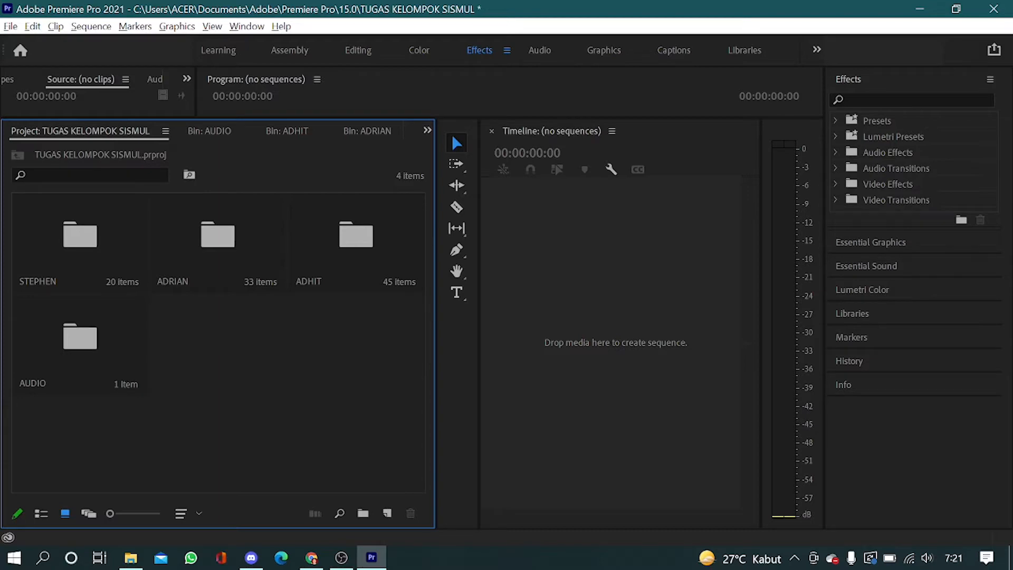
pyautogui.click(11, 26)
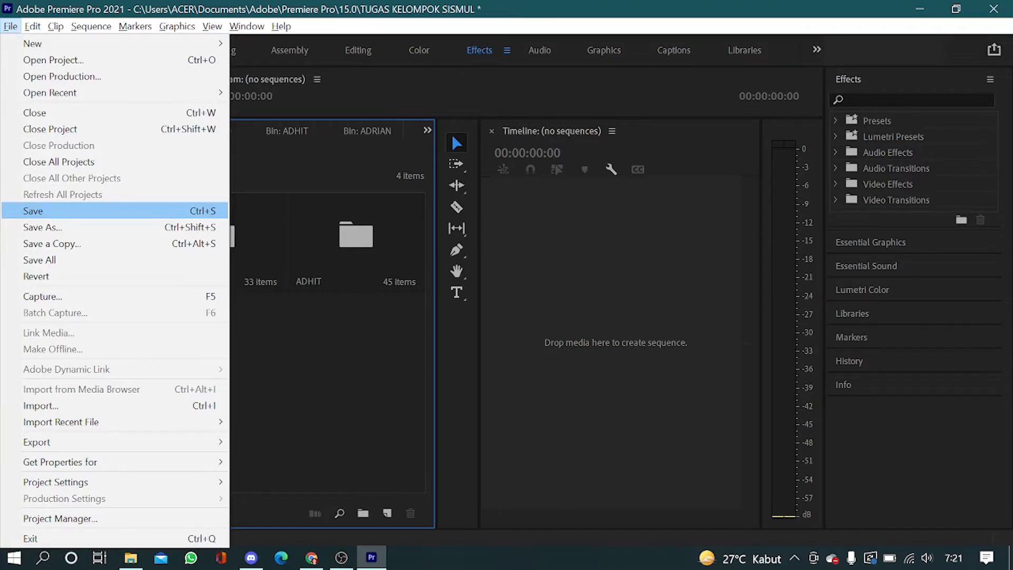
pyautogui.press('Return')
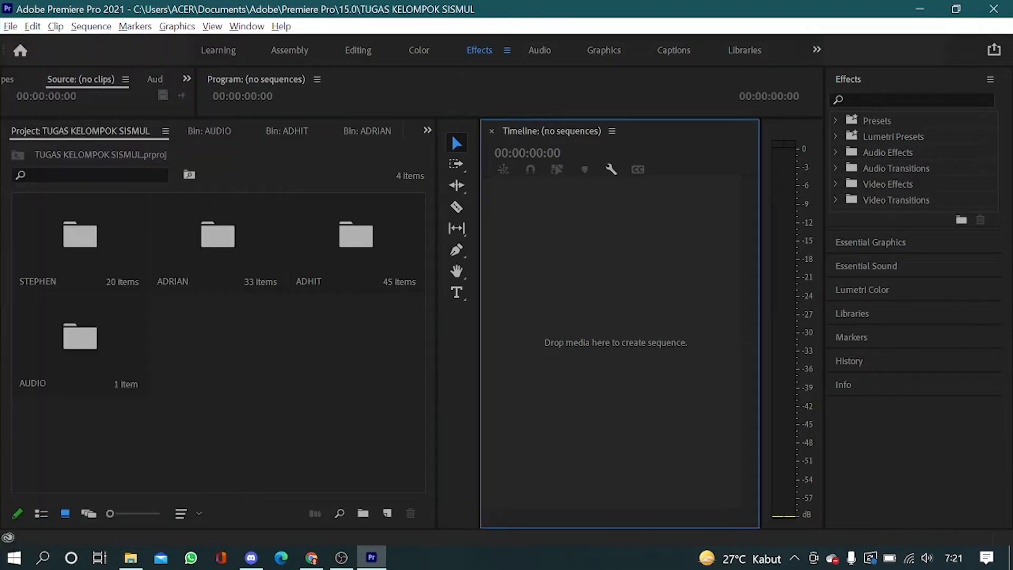
# Examine the Assembly, Editing, Color, Effects, Audio, Graphics, Captions and Libraries workspace layouts one after another
pyautogui.click(290, 50)
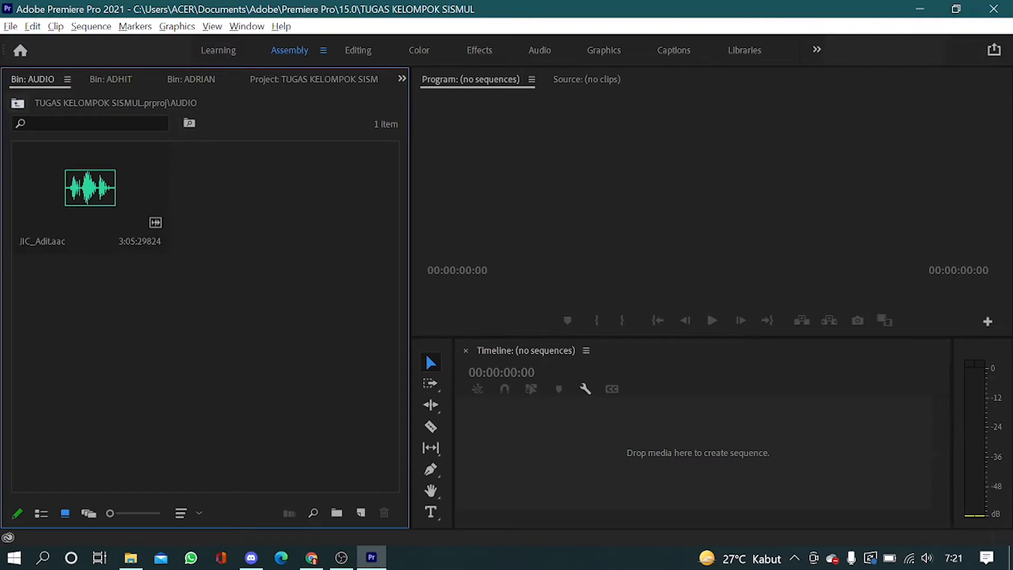
pyautogui.click(18, 104)
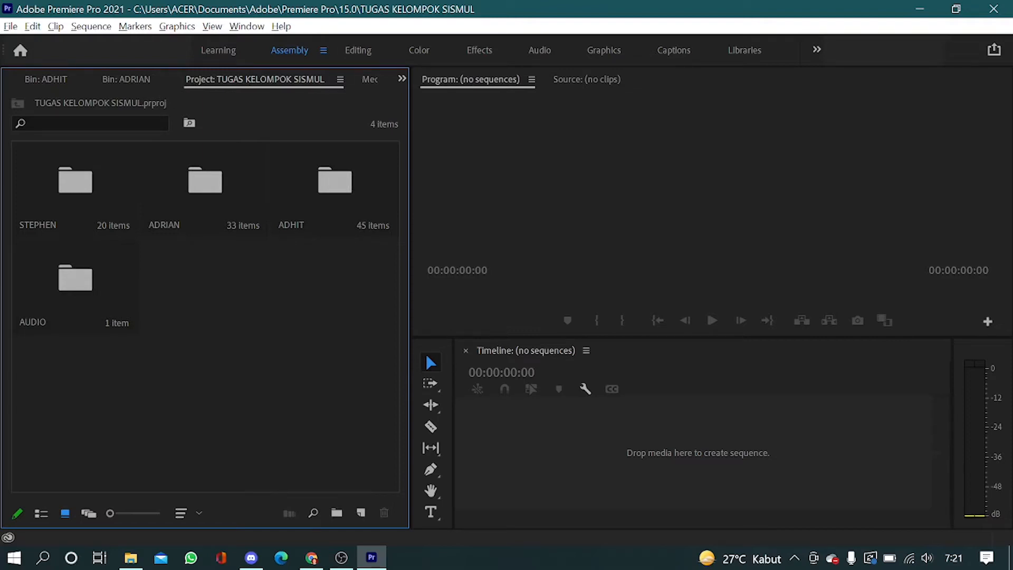
pyautogui.click(358, 50)
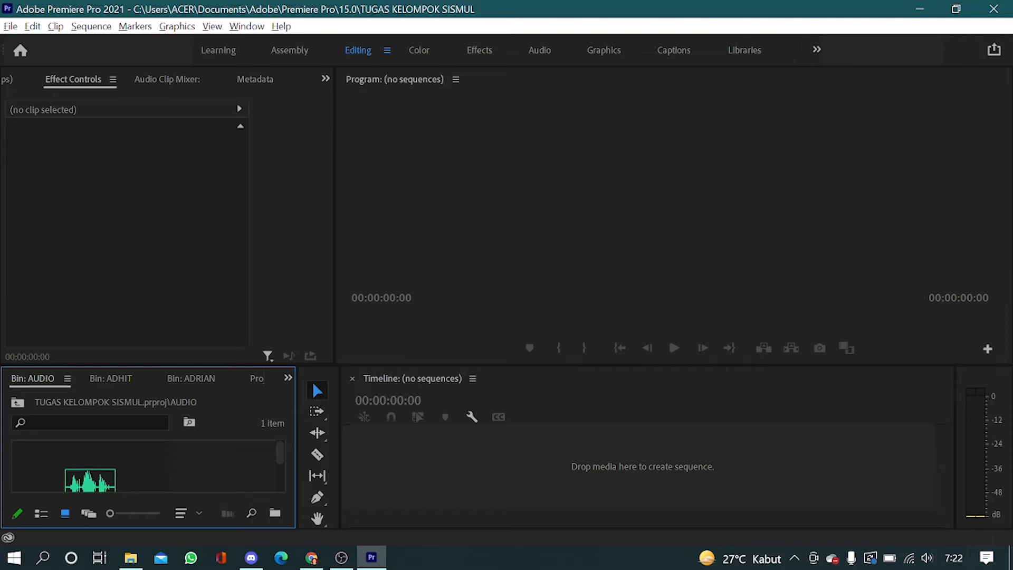
pyautogui.click(418, 50)
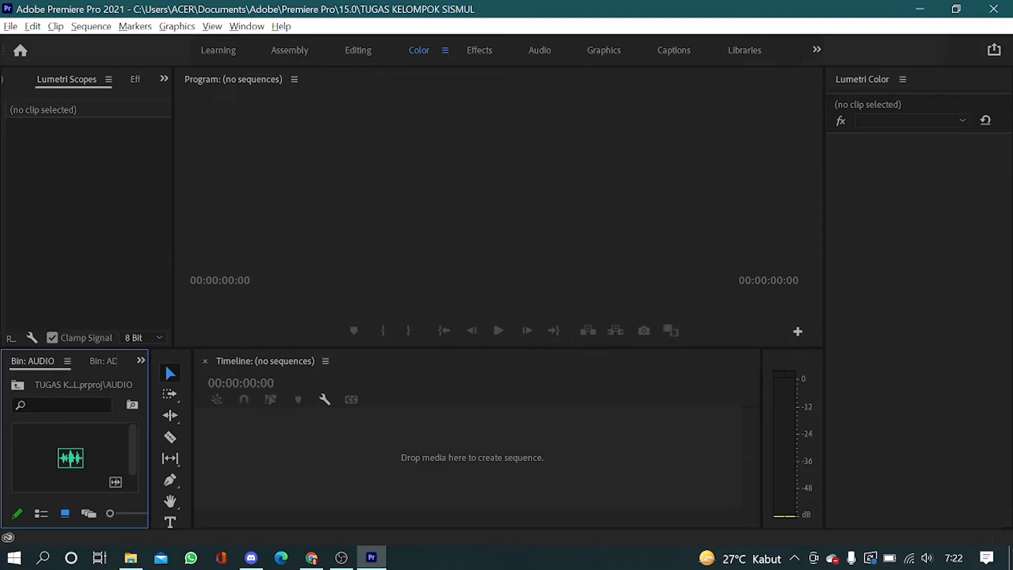
pyautogui.click(479, 50)
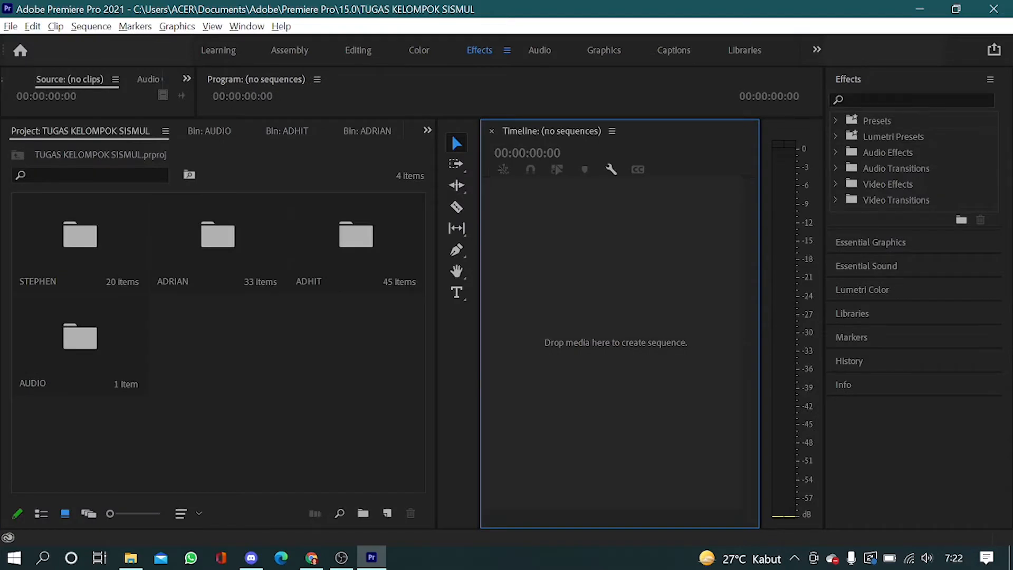
pyautogui.click(848, 79)
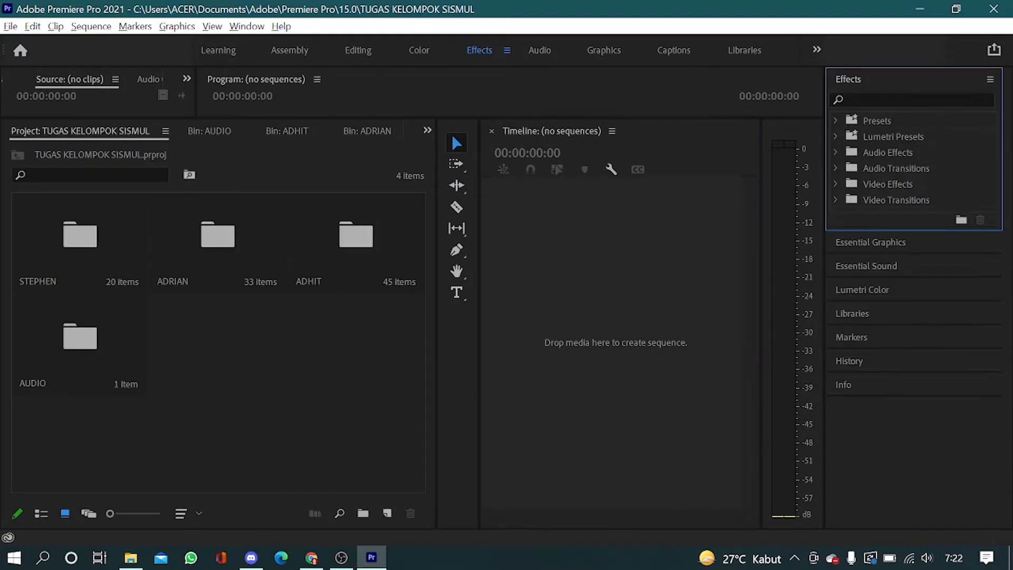
pyautogui.hotkey('alt', 'shift', '6')
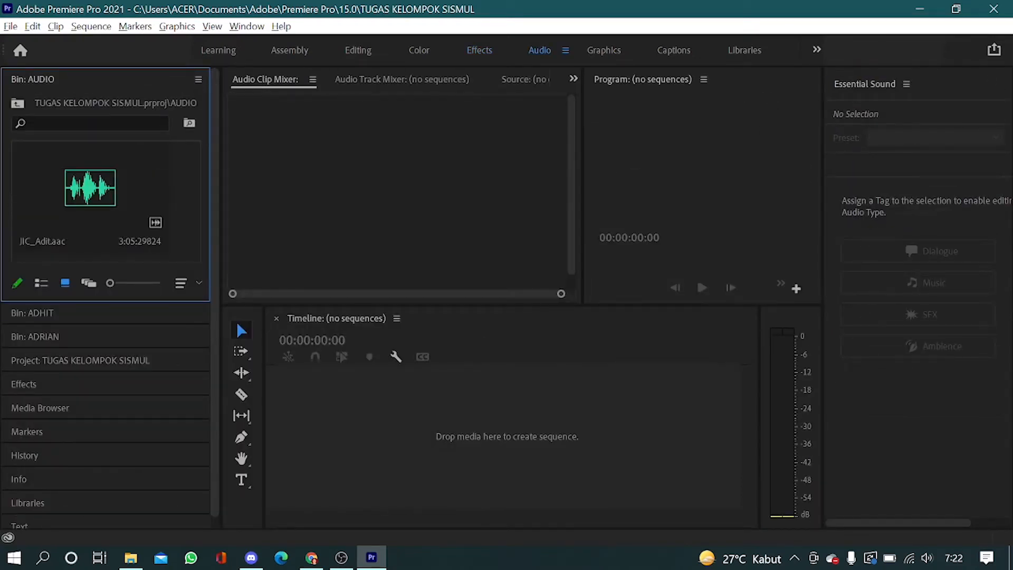
pyautogui.hotkey('alt', 'shift', '7')
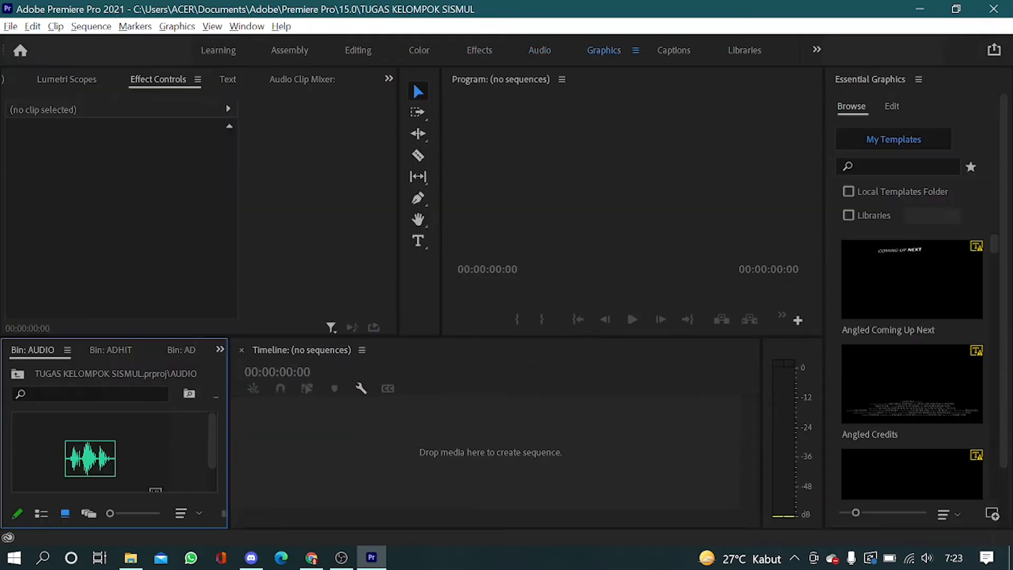
pyautogui.hotkey('alt', 'shift', '8')
pyautogui.hotkey('alt', 'shift', '9')
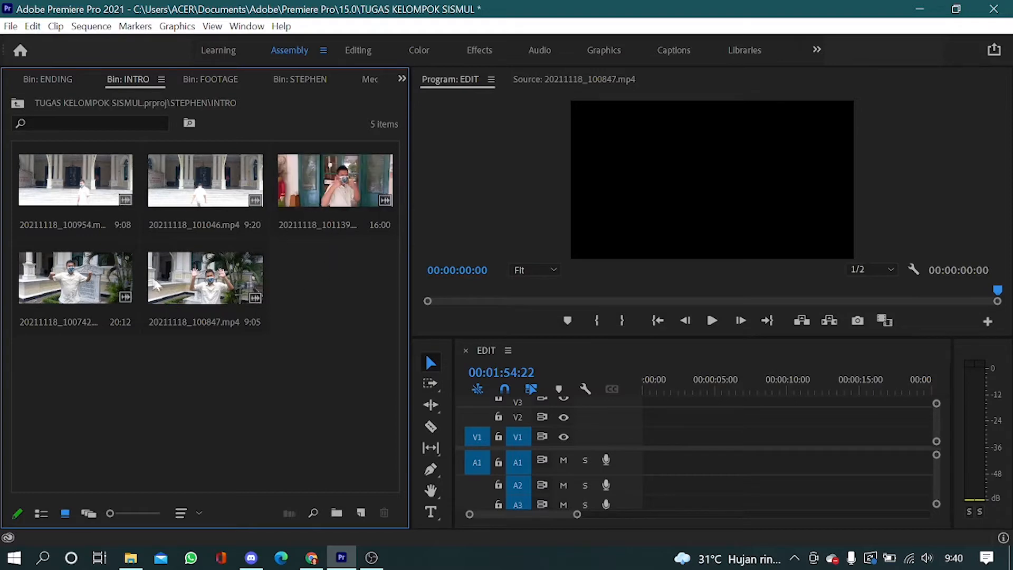
# Open 20211118_100847.mp4 from the INTRO bin and place its video and audio at the start of the EDIT sequence on V1 and A1
pyautogui.doubleClick(155, 284)
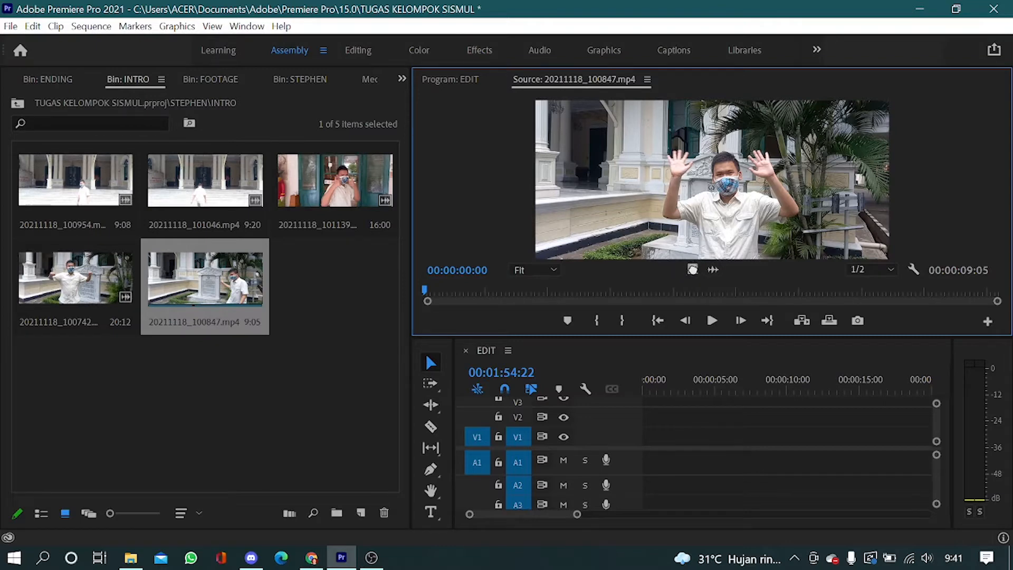
pyautogui.moveTo(691, 268); pyautogui.dragTo(699, 335)
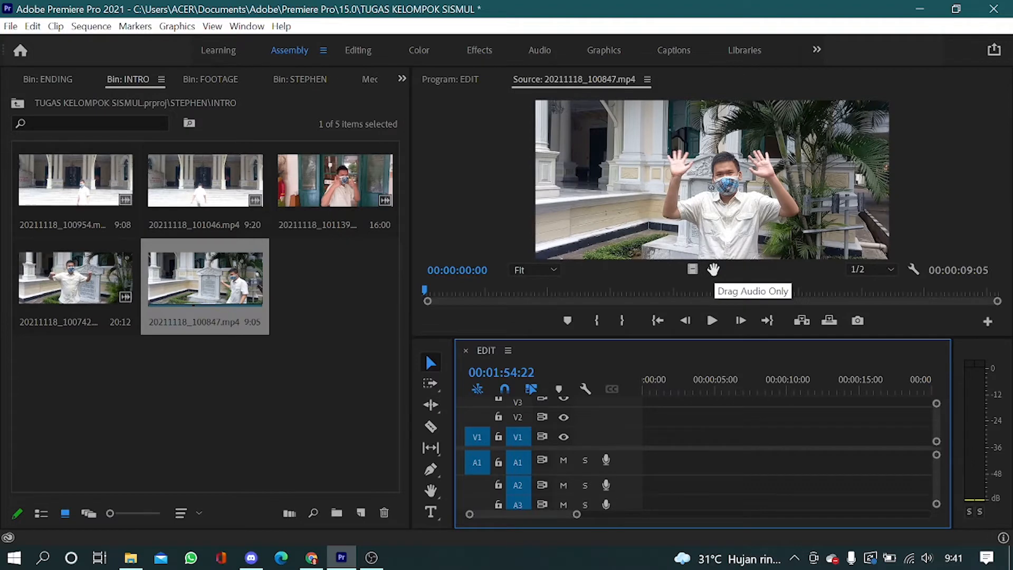
pyautogui.moveTo(713, 269); pyautogui.dragTo(678, 445)
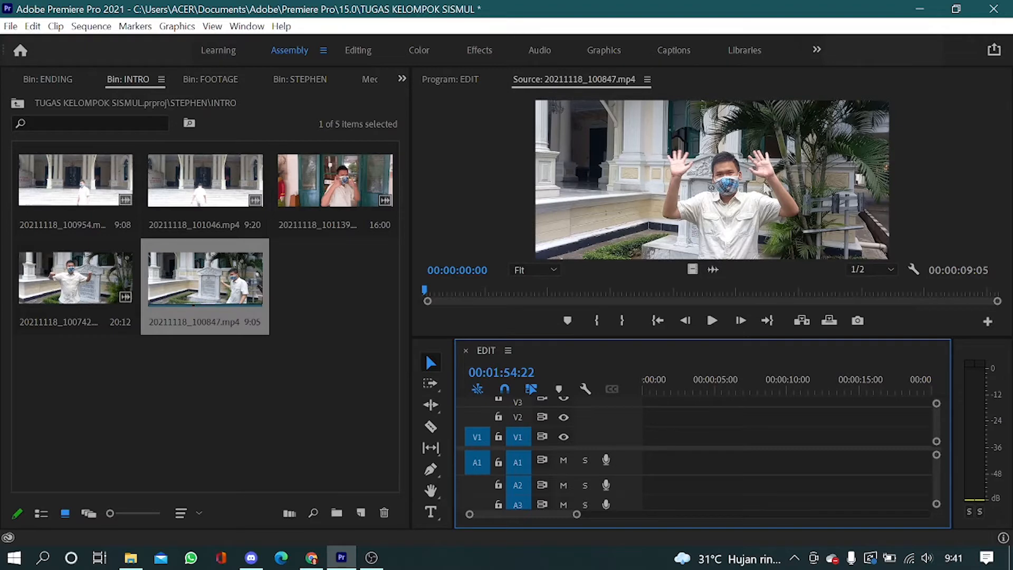
pyautogui.moveTo(717, 159); pyautogui.dragTo(637, 453)
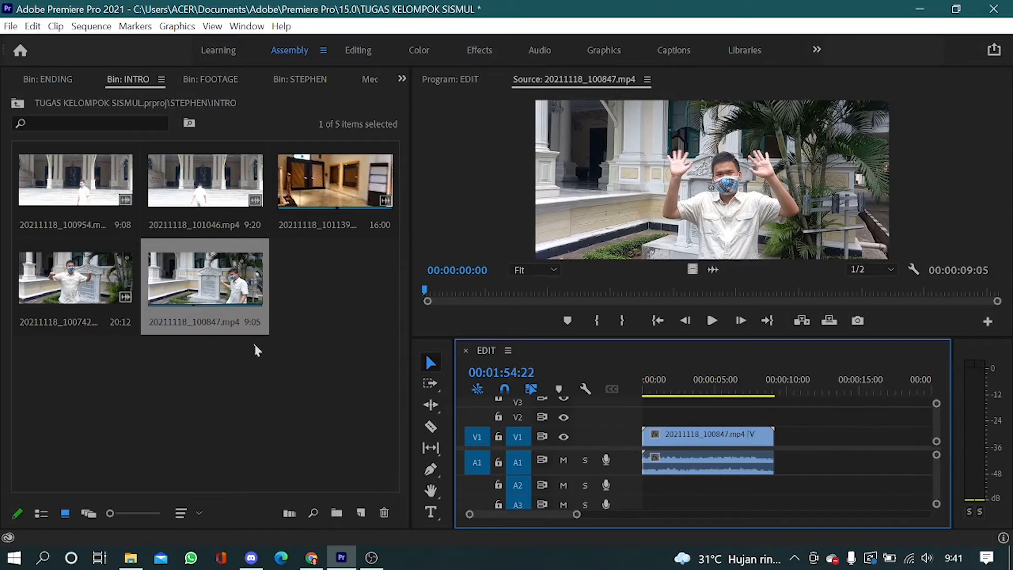
# Place 20211118_100742.mp4 directly after the first clip on V1 and A1 and play back the sequence
pyautogui.doubleClick(70, 287)
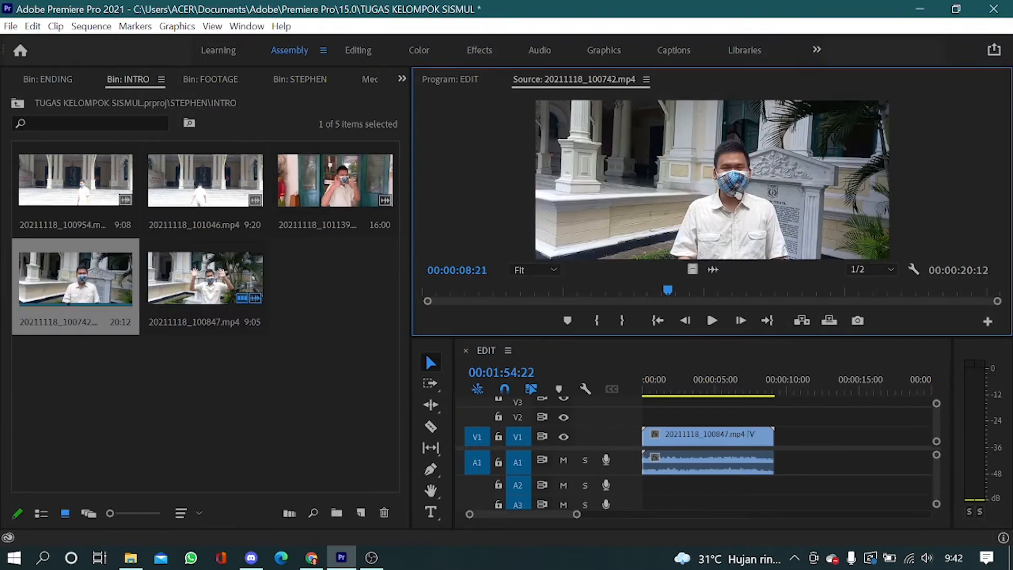
pyautogui.moveTo(70, 288); pyautogui.dragTo(780, 442)
pyautogui.moveTo(577, 516)
pyautogui.mouseDown()
pyautogui.moveTo(619, 517)
pyautogui.moveTo(567, 523)
pyautogui.moveTo(732, 515)
pyautogui.moveTo(572, 517)
pyautogui.mouseUp()
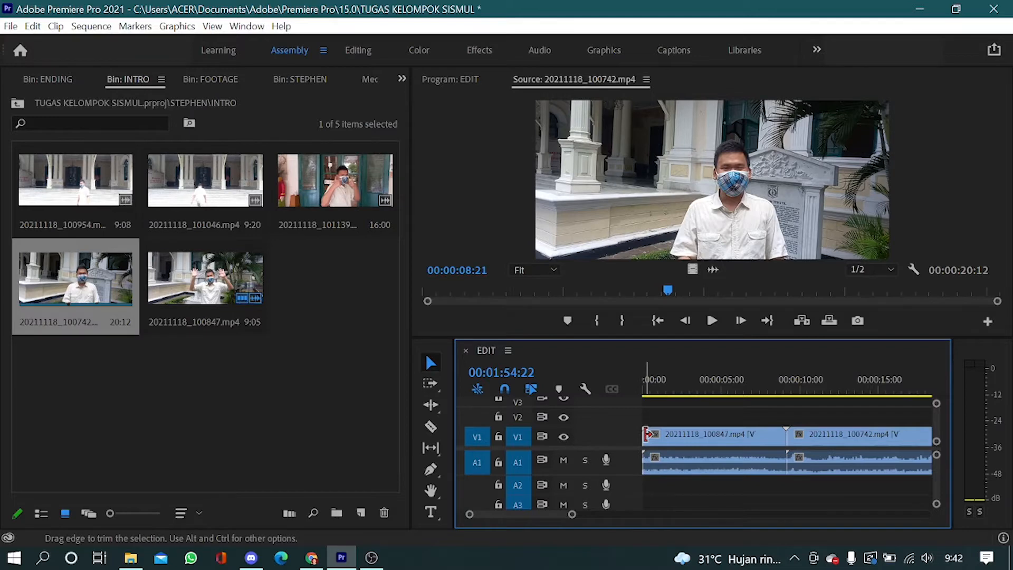
pyautogui.press('space')
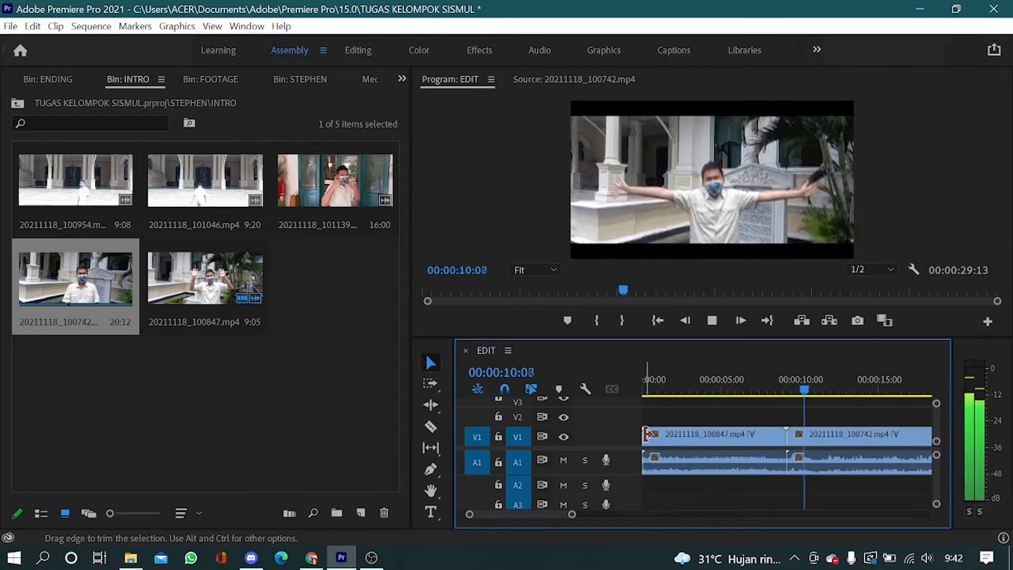
pyautogui.press('space')
# Open 20211118_100954.mp4 in the source monitor and view its In and Out points
pyautogui.moveTo(539, 515); pyautogui.dragTo(556, 521)
pyautogui.doubleClick(75, 180)
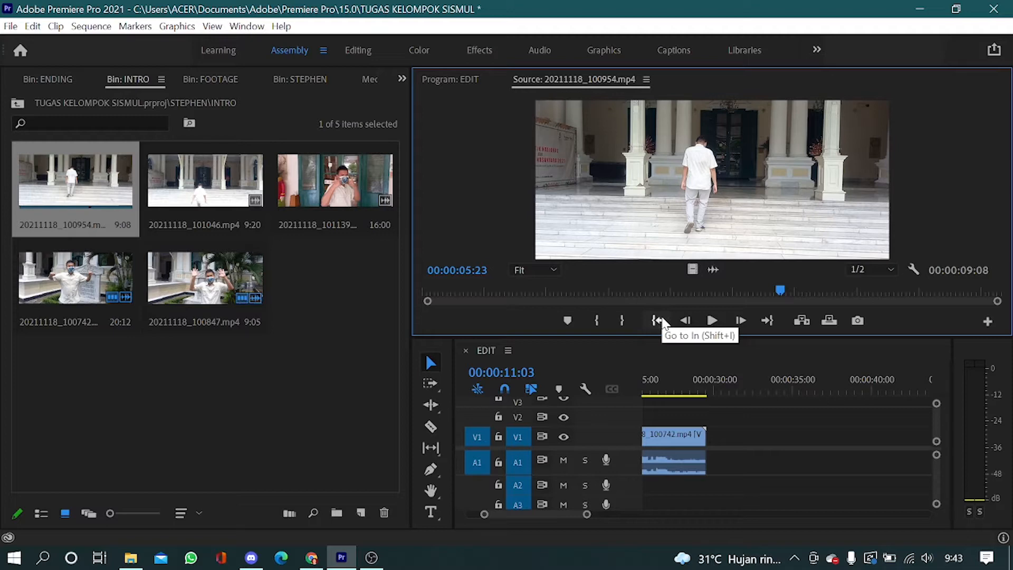
pyautogui.click(661, 320)
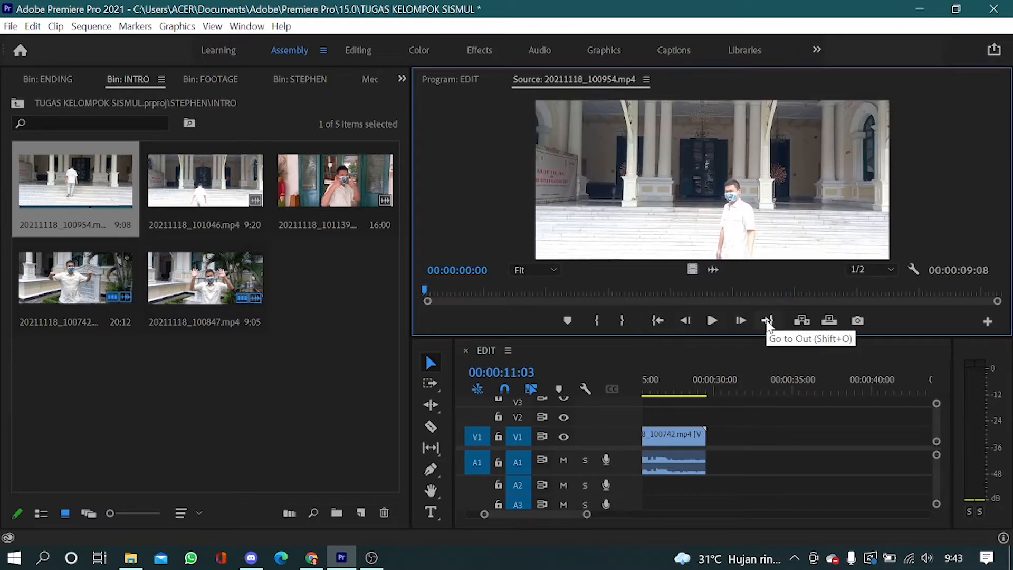
pyautogui.click(767, 321)
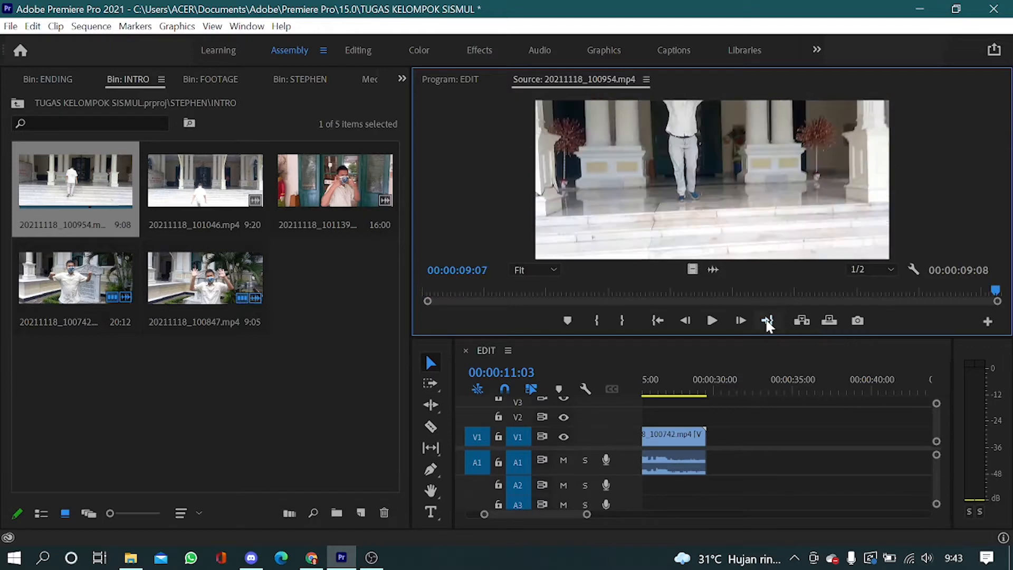
# Place 20211118_100954.mp4 directly after the 20211118_100742.mp4 clip in the EDIT sequence
pyautogui.moveTo(681, 193); pyautogui.dragTo(707, 459)
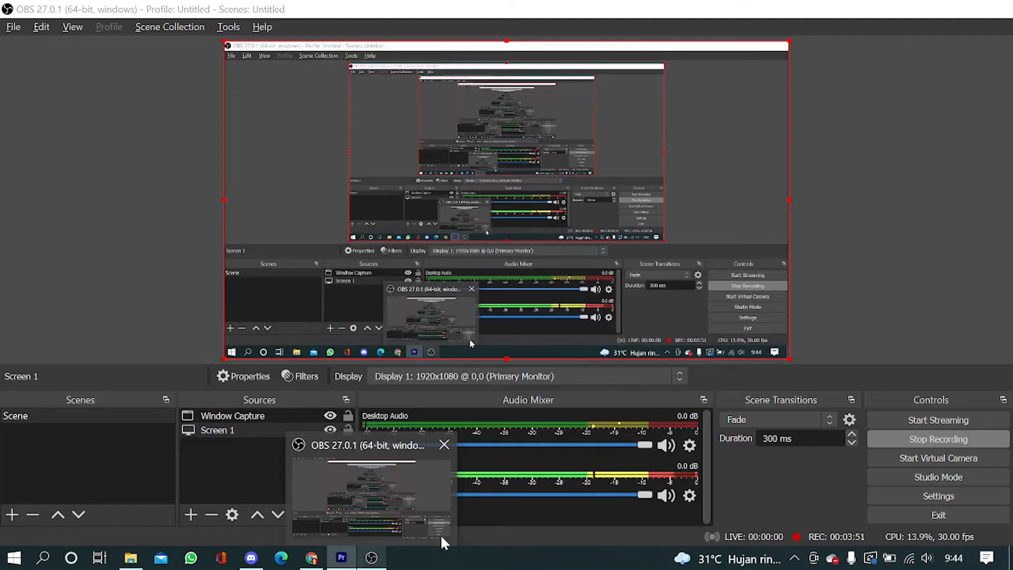
pyautogui.click(441, 538)
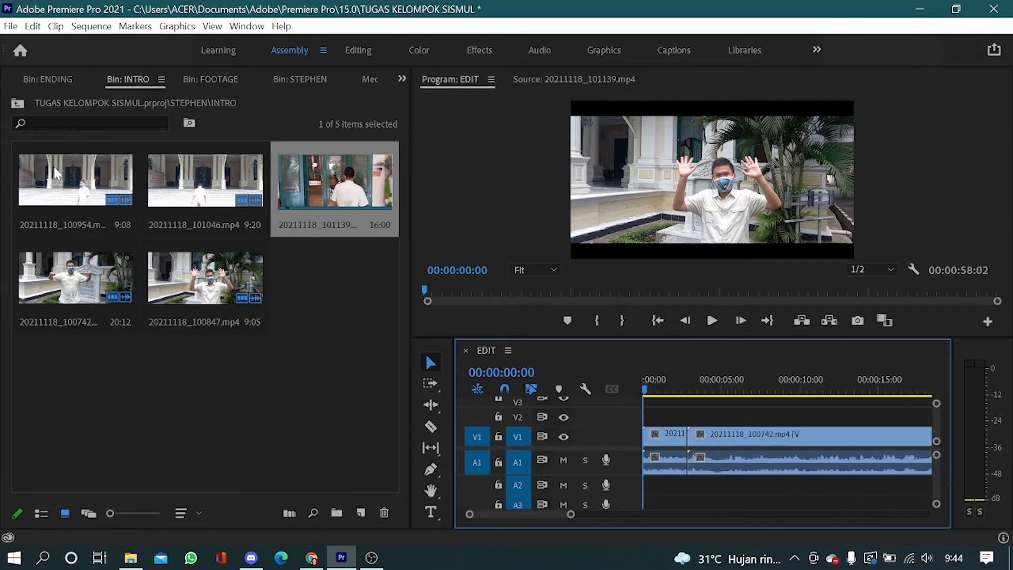
# Place the Sejarah Museum narration from the AUDIO bin on A2, starting at the second clip of the EDIT sequence
pyautogui.click(18, 103)
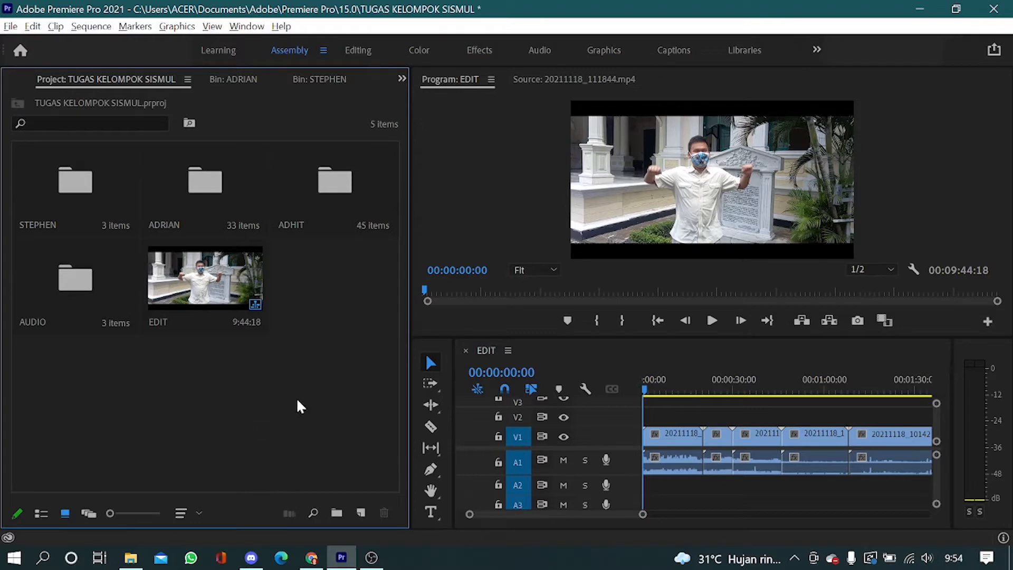
pyautogui.doubleClick(80, 287)
pyautogui.doubleClick(195, 169)
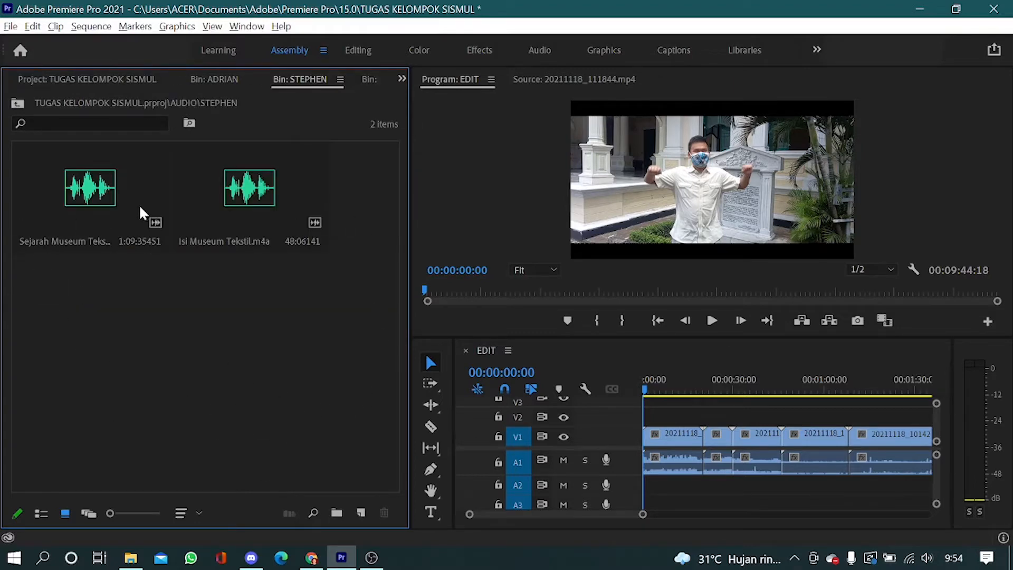
pyautogui.click(77, 193)
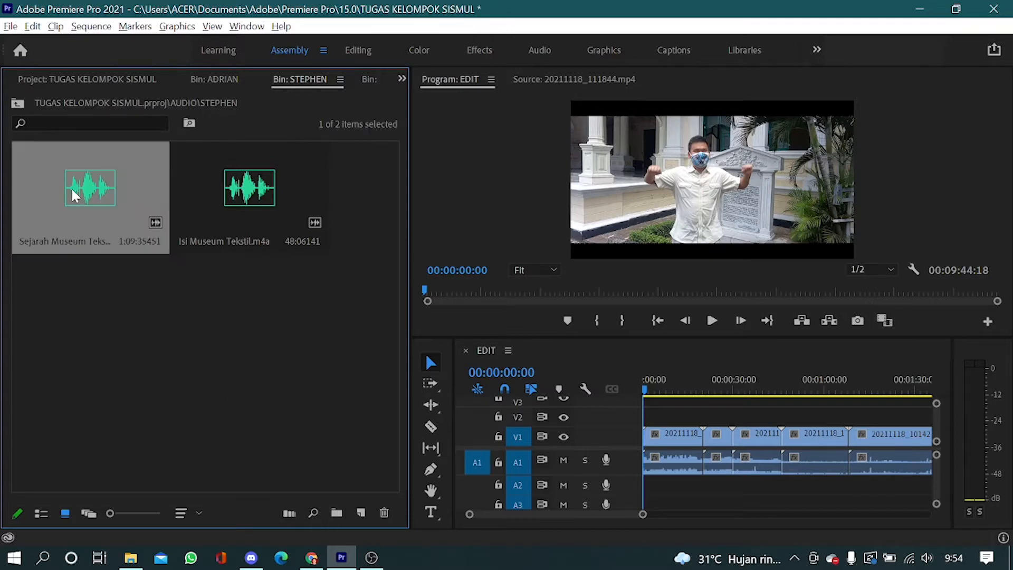
pyautogui.moveTo(133, 231); pyautogui.dragTo(796, 485)
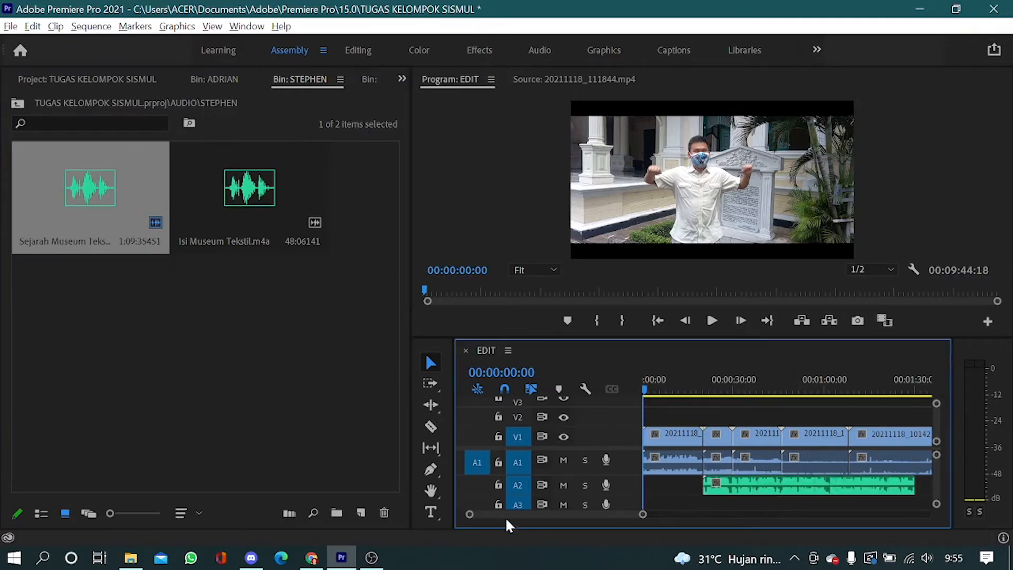
# Place Isi Museum Tekstil.m4a on A2 directly after the Sejarah Museum narration
pyautogui.moveTo(518, 512); pyautogui.dragTo(535, 515)
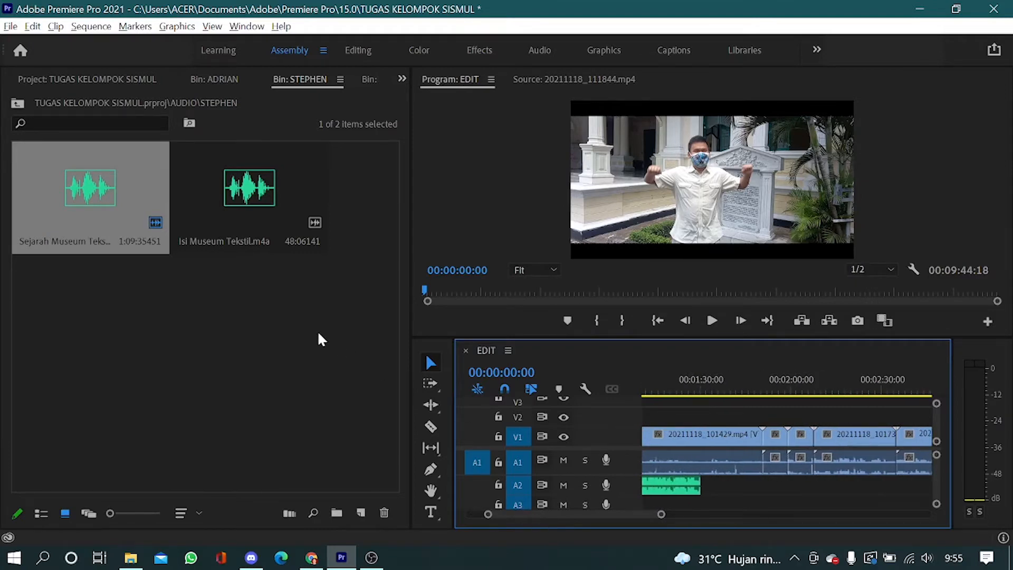
pyautogui.click(328, 375)
pyautogui.click(260, 196)
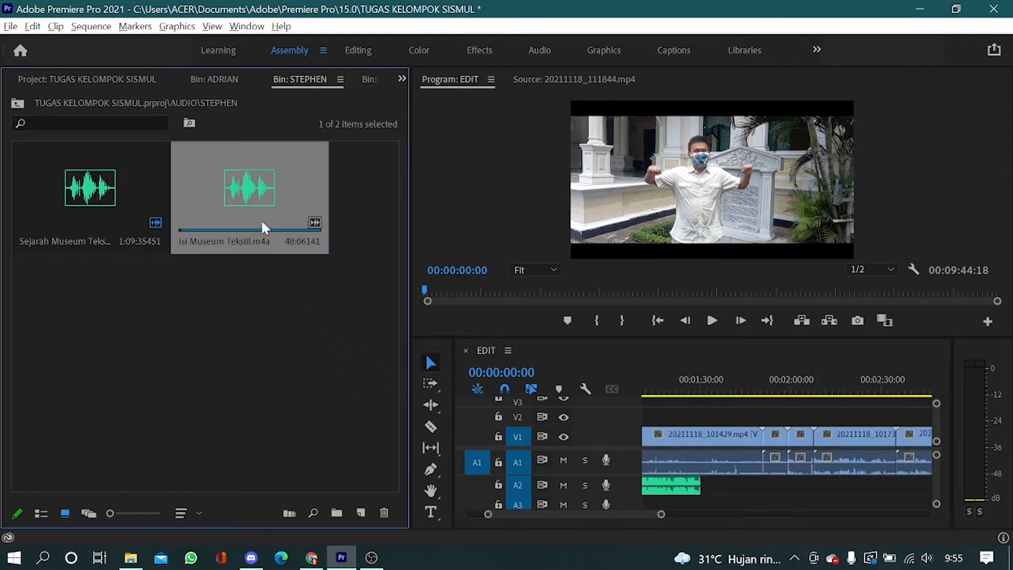
pyautogui.moveTo(248, 198); pyautogui.dragTo(705, 483)
pyautogui.moveTo(642, 513); pyautogui.dragTo(622, 504)
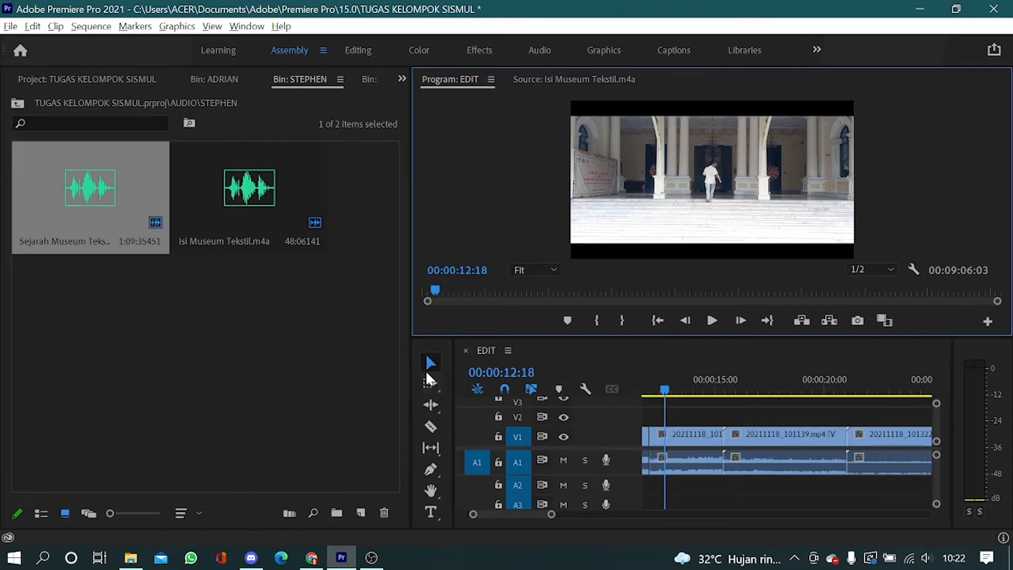
# Unlink the video and audio of the 20211118_101046.mp4 clip and delete its audio from A1
pyautogui.click(430, 362)
pyautogui.click(693, 442)
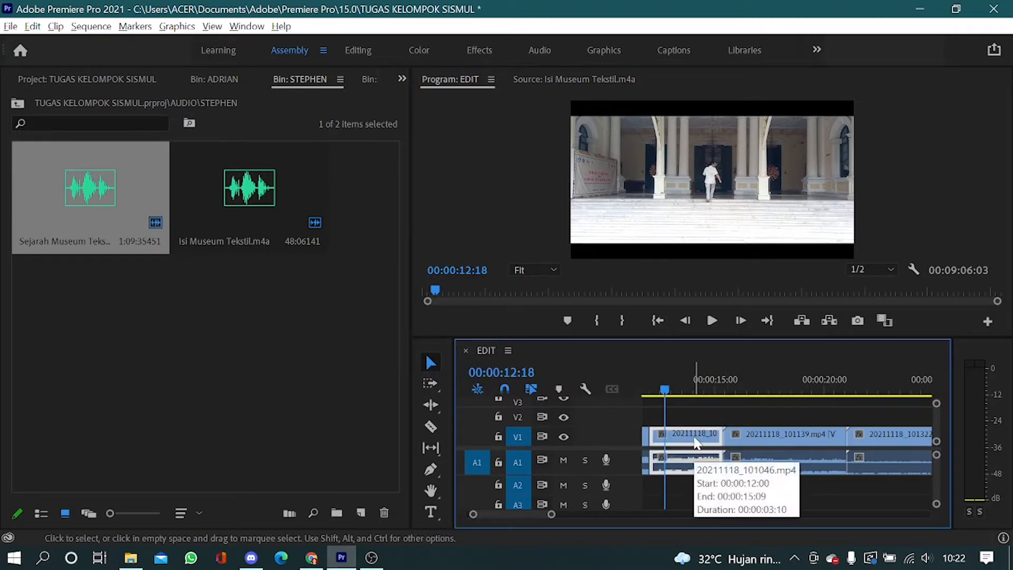
pyautogui.rightClick(695, 442)
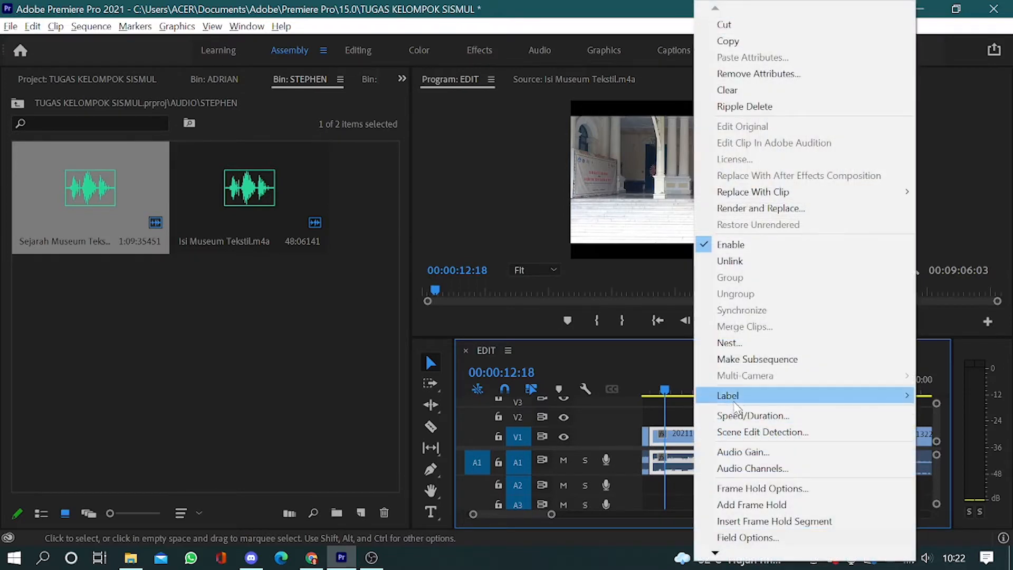
pyautogui.click(752, 261)
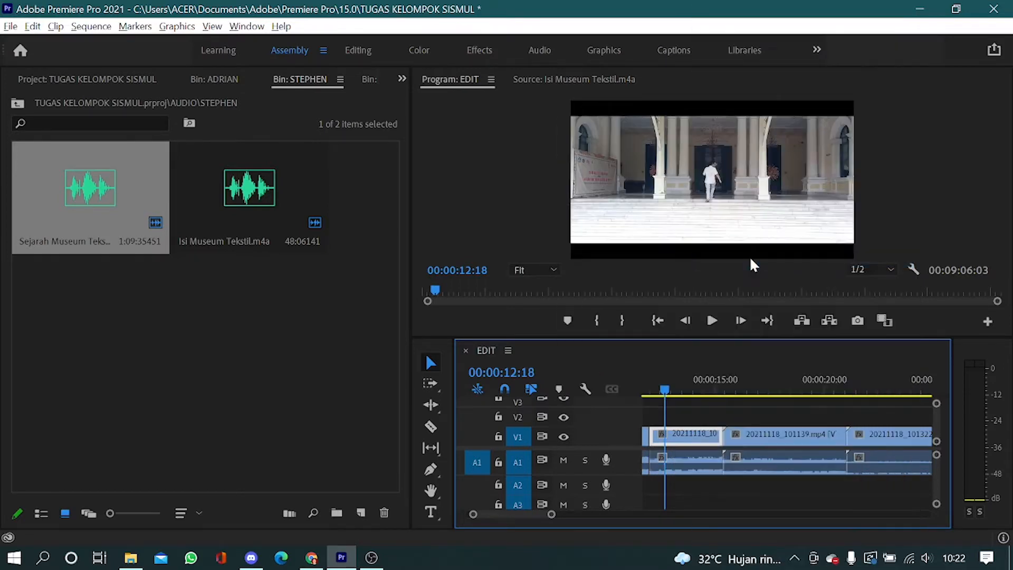
pyautogui.click(693, 459)
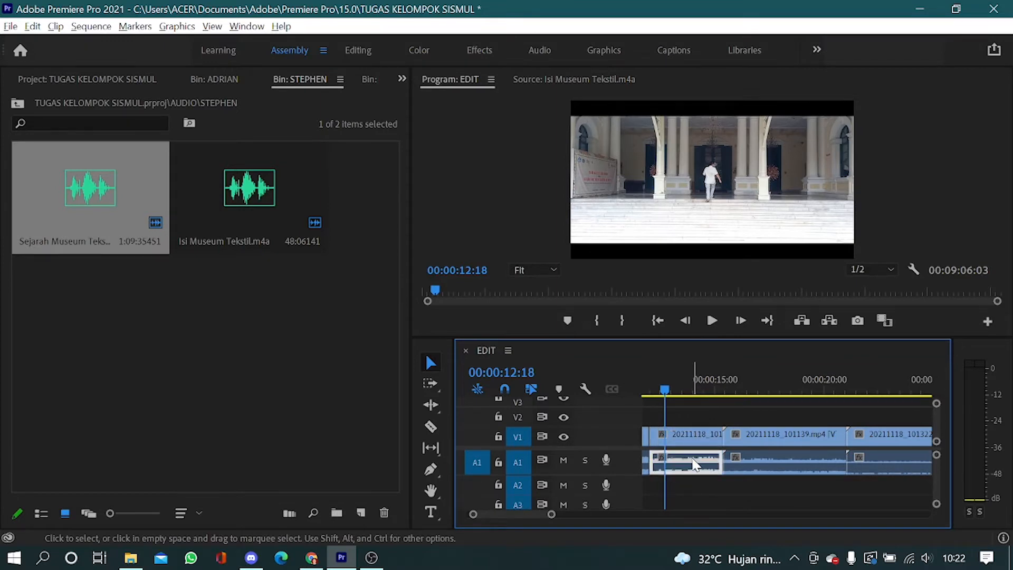
pyautogui.press('Delete')
pyautogui.click(691, 456)
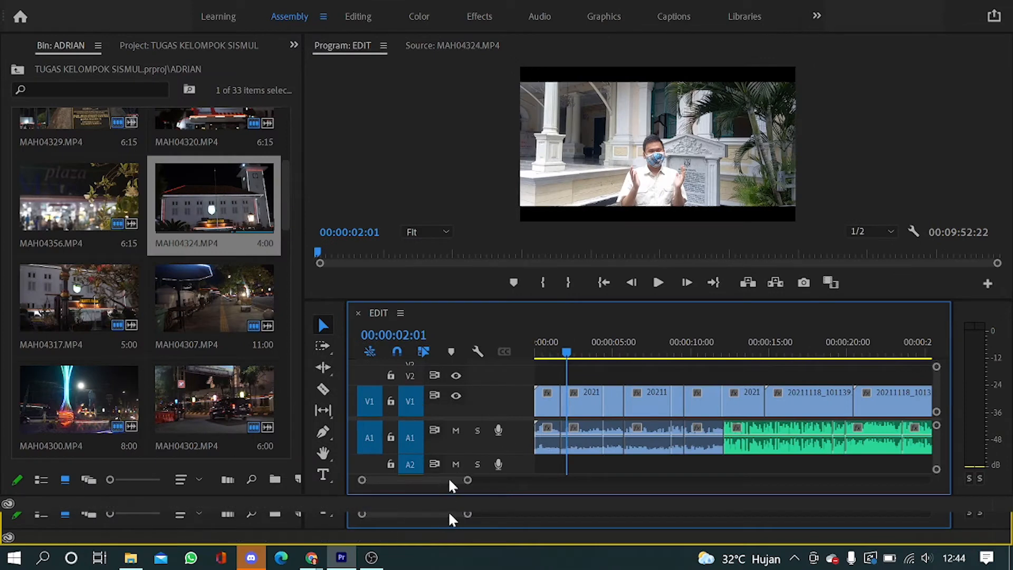
# Find the Warp Stabilizer in the Effects workspace and apply it to the second 20211118_100742.mp4 segment on V1
pyautogui.moveTo(452, 479); pyautogui.dragTo(810, 505)
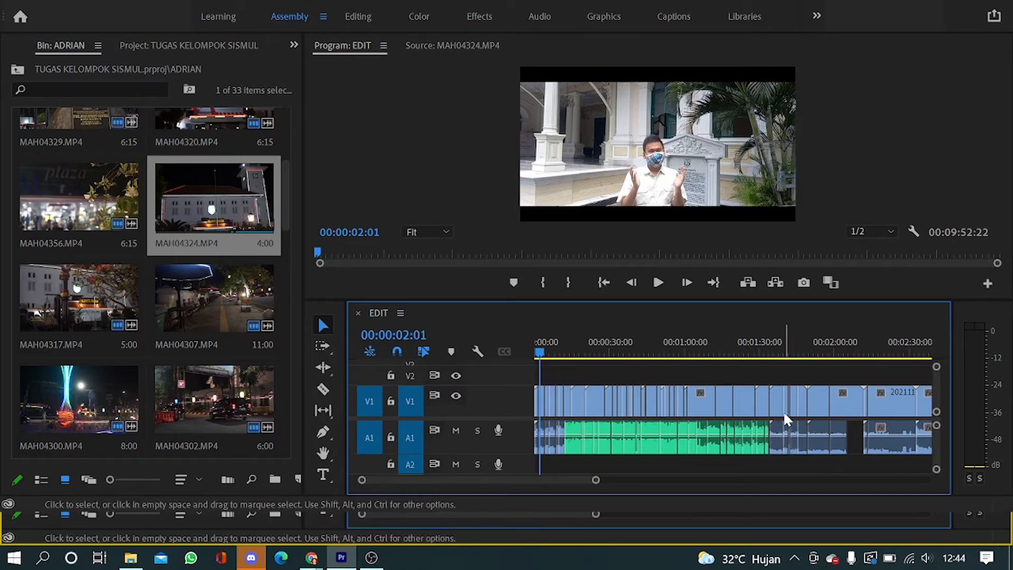
pyautogui.moveTo(590, 488); pyautogui.dragTo(653, 470)
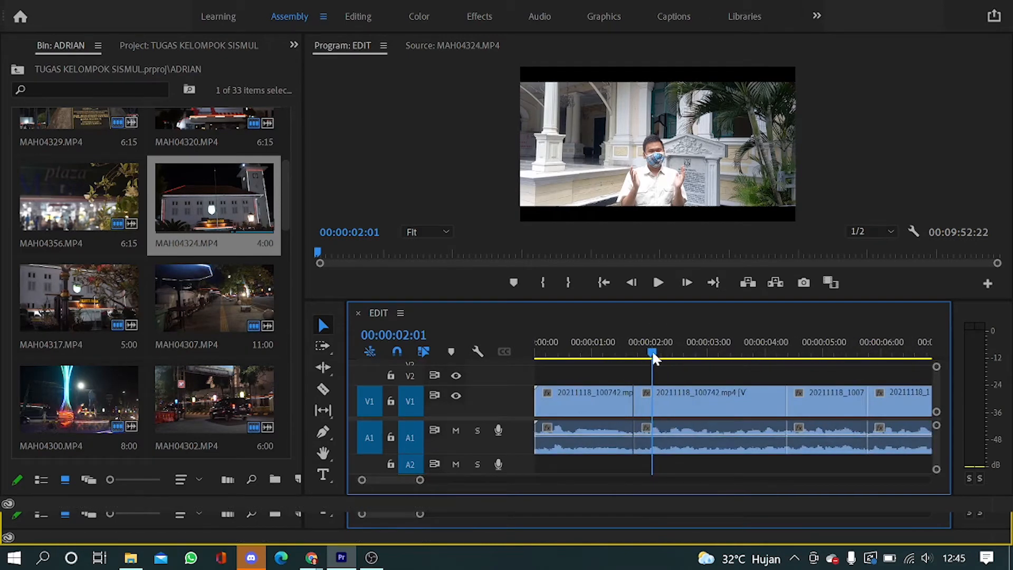
pyautogui.moveTo(651, 350); pyautogui.dragTo(785, 342)
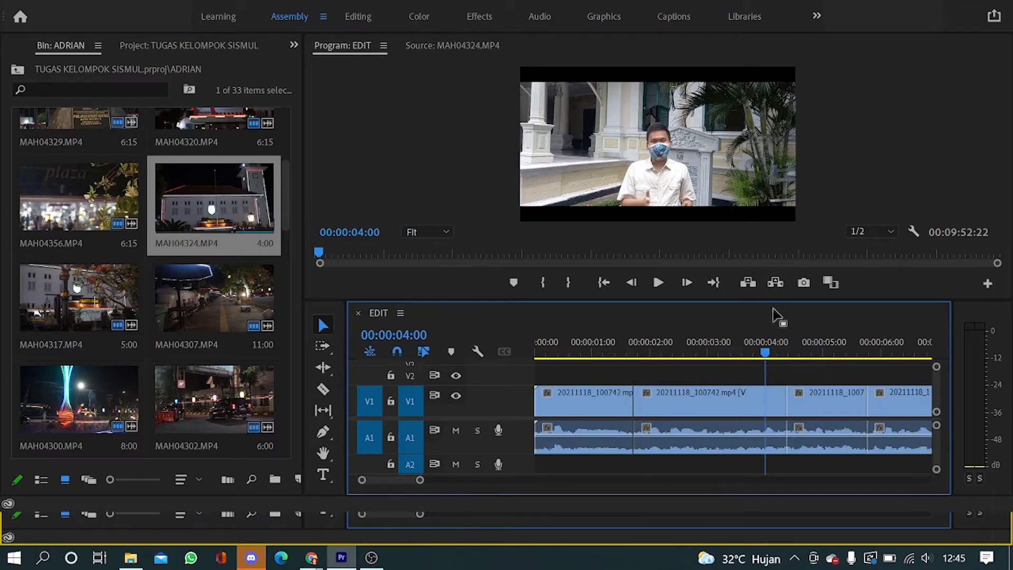
pyautogui.click(471, 24)
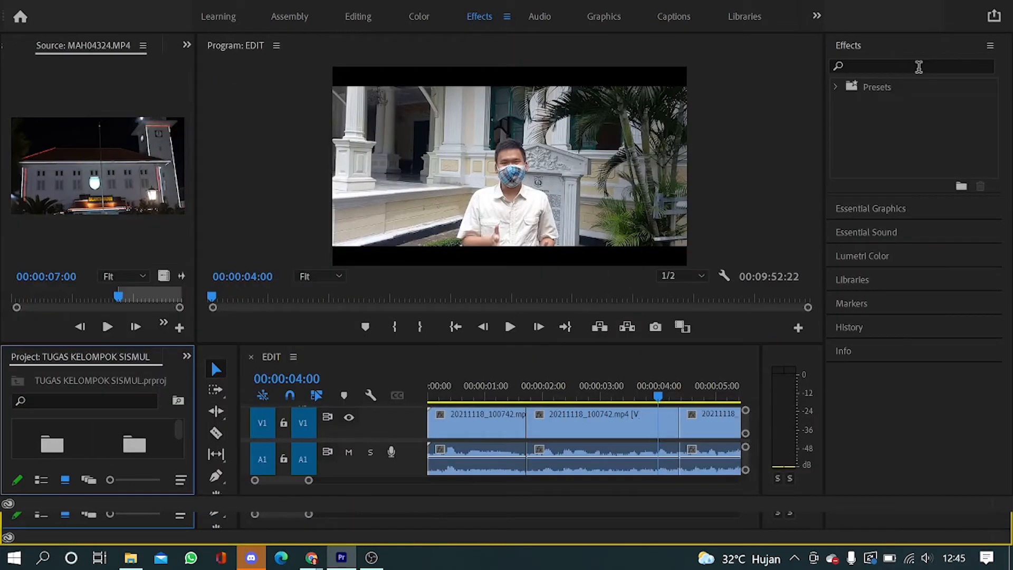
pyautogui.click(918, 66)
pyautogui.write('wrap')
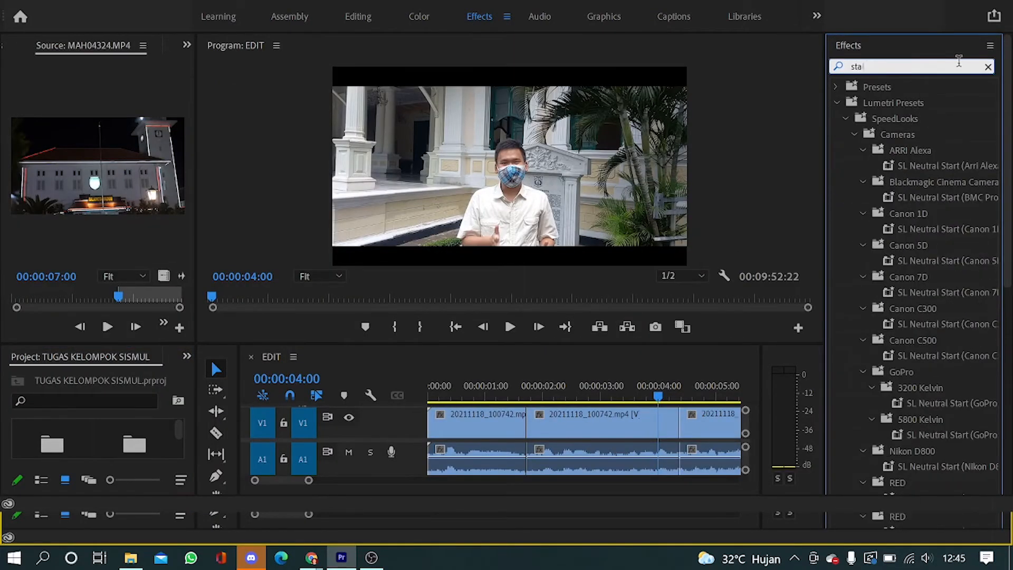
pyautogui.write('b')
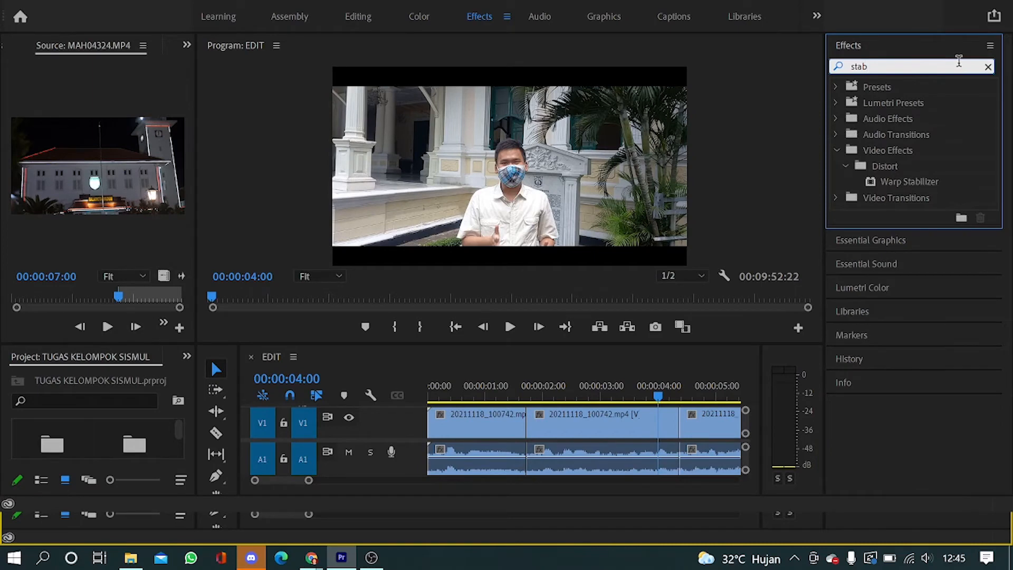
pyautogui.click(909, 182)
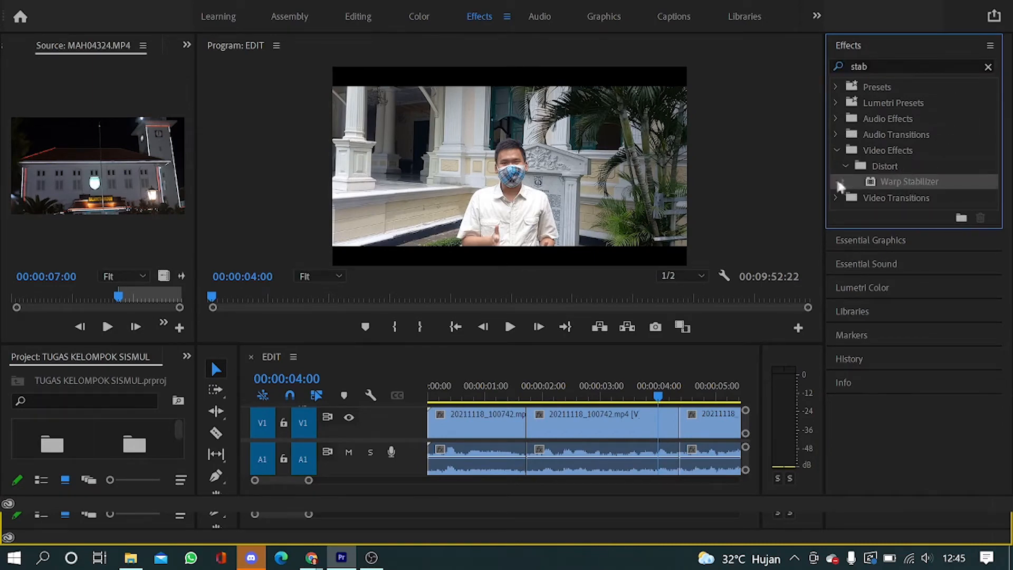
pyautogui.moveTo(894, 182); pyautogui.dragTo(602, 433)
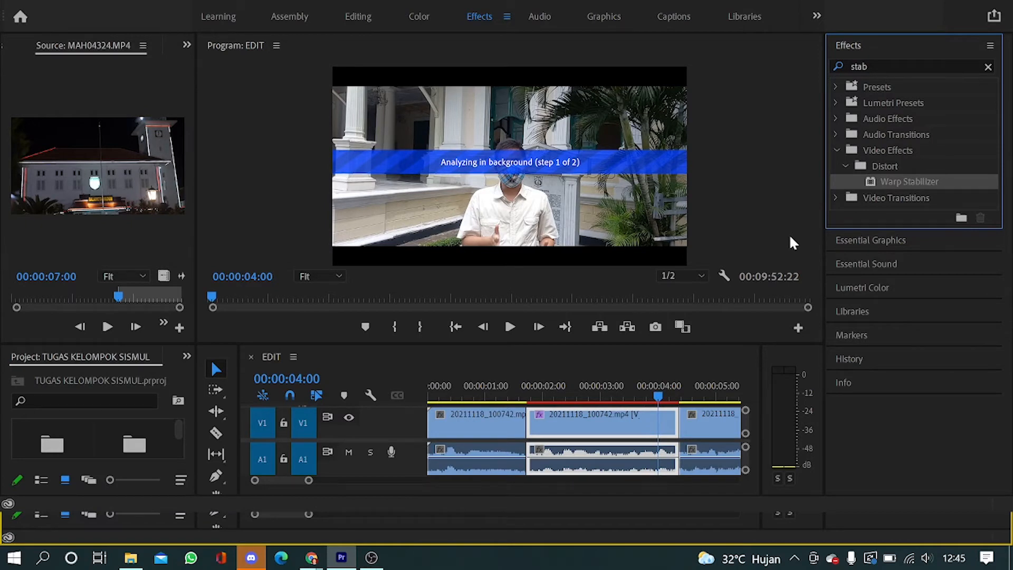
# Play back and scrub the stabilized 20211118_100742.mp4 segment to check its motion
pyautogui.moveTo(658, 396); pyautogui.dragTo(531, 397)
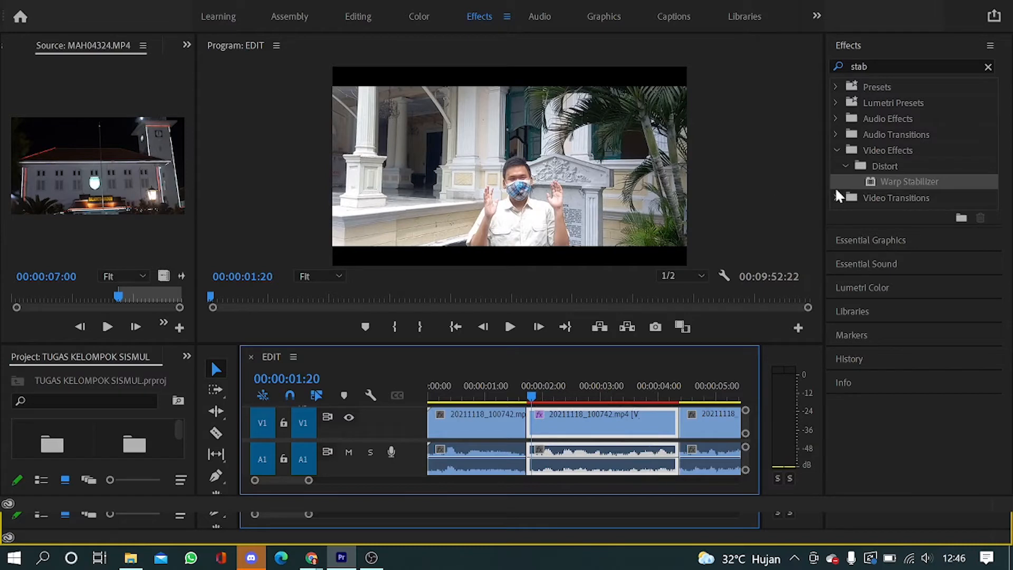
pyautogui.press('space')
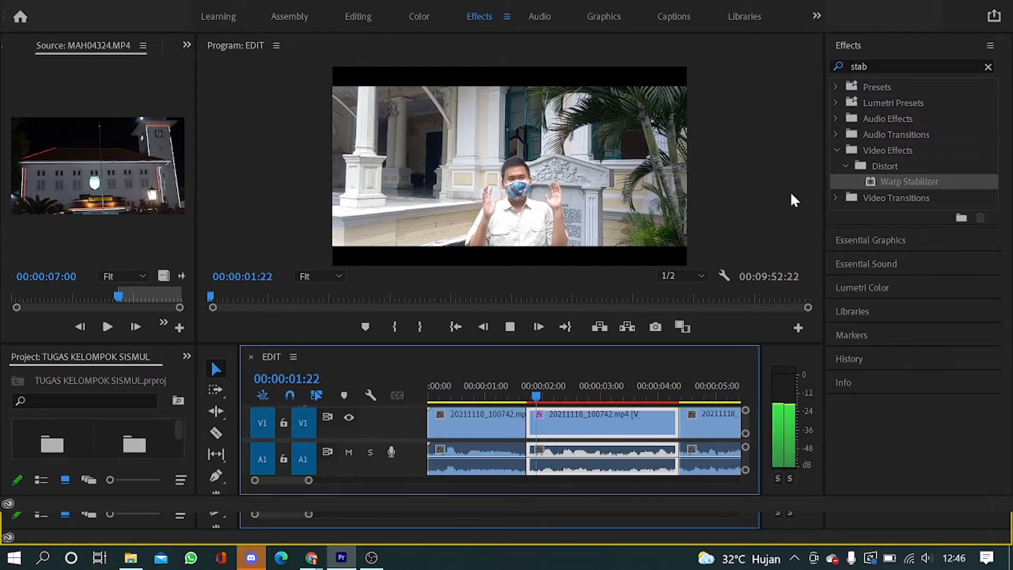
pyautogui.moveTo(684, 397); pyautogui.dragTo(630, 401)
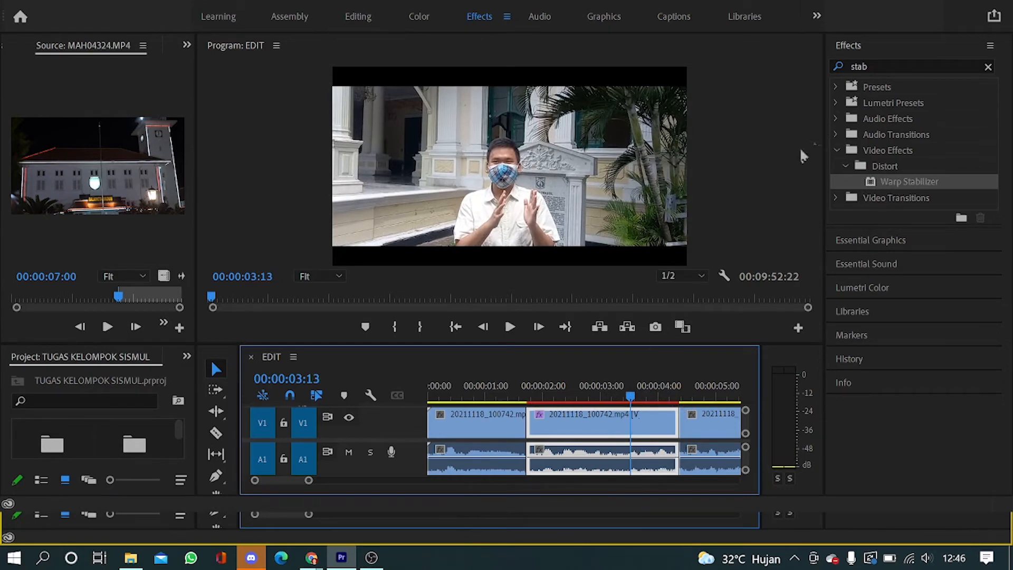
pyautogui.moveTo(630, 397); pyautogui.dragTo(662, 404)
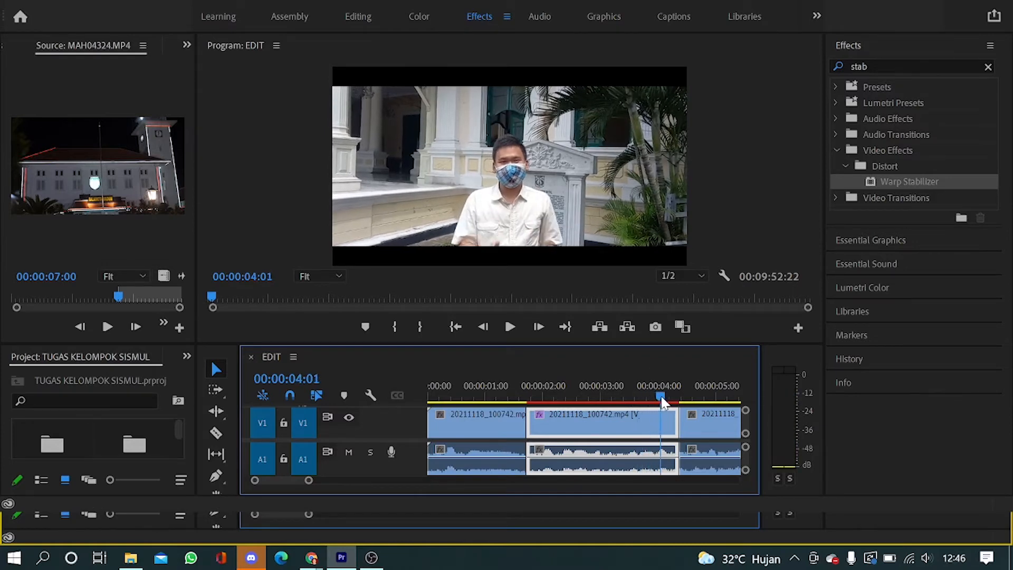
pyautogui.press('space')
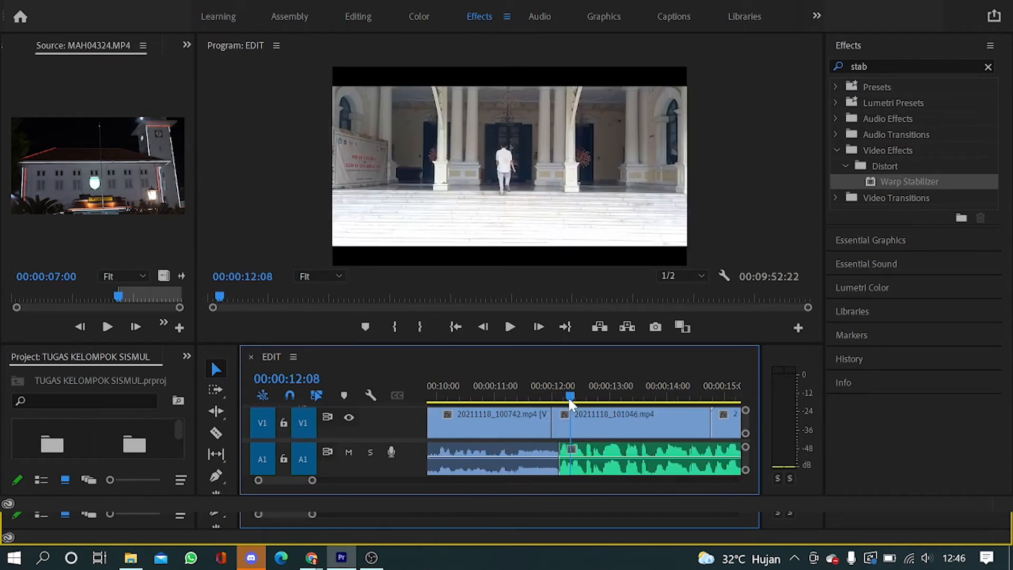
# Add a Cross Dissolve at the cut between 20211118_100742.mp4 and 20211118_101046.mp4 and set the playhead before it at 00:00:10:15
pyautogui.moveTo(568, 397); pyautogui.dragTo(528, 403)
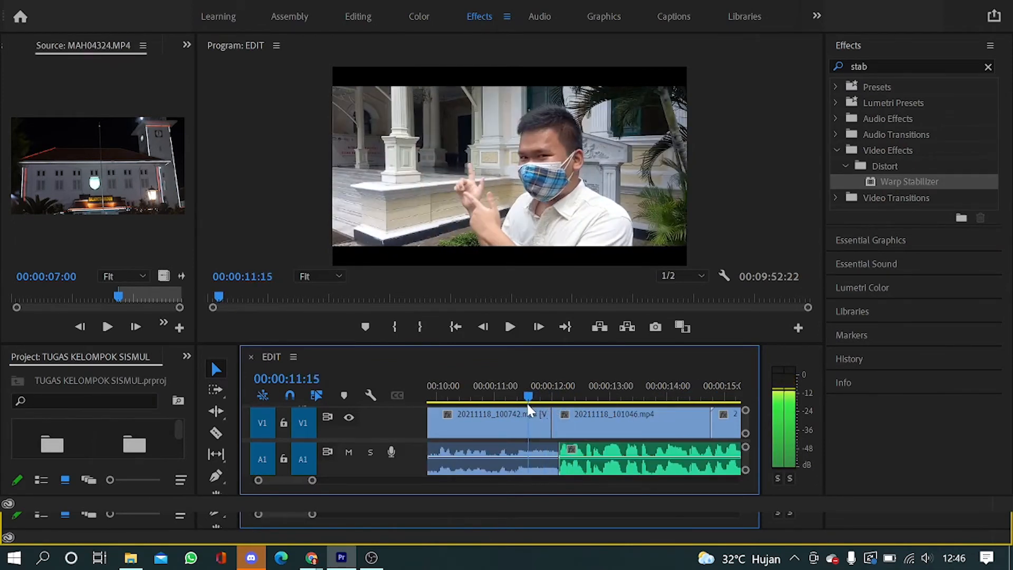
pyautogui.click(837, 150)
pyautogui.click(836, 166)
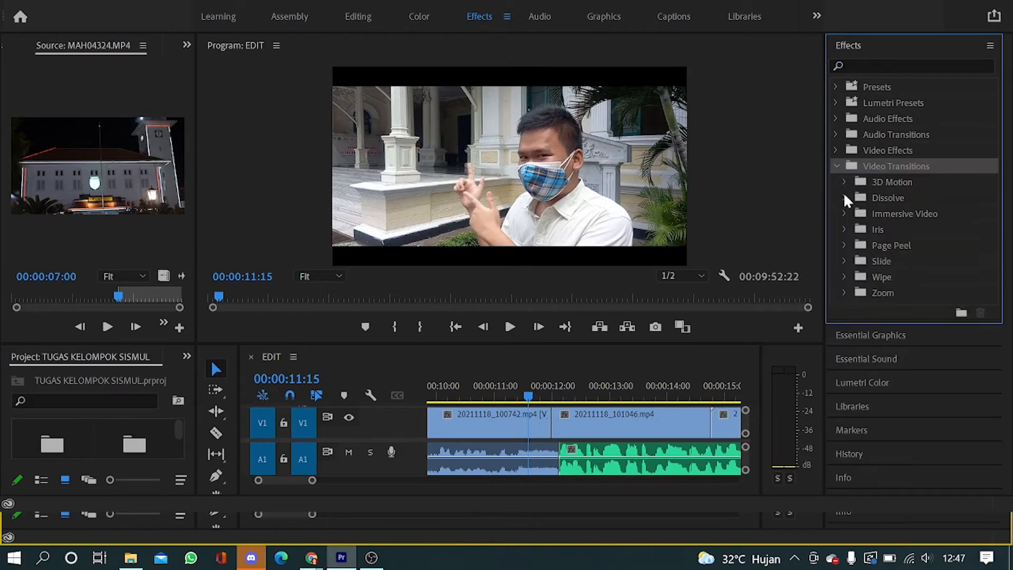
pyautogui.click(844, 197)
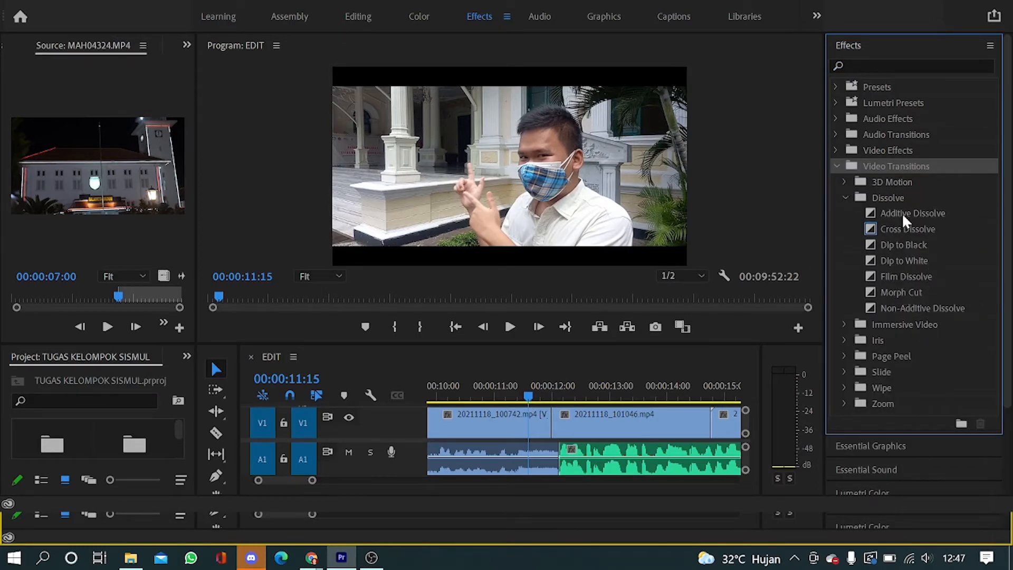
pyautogui.click(896, 230)
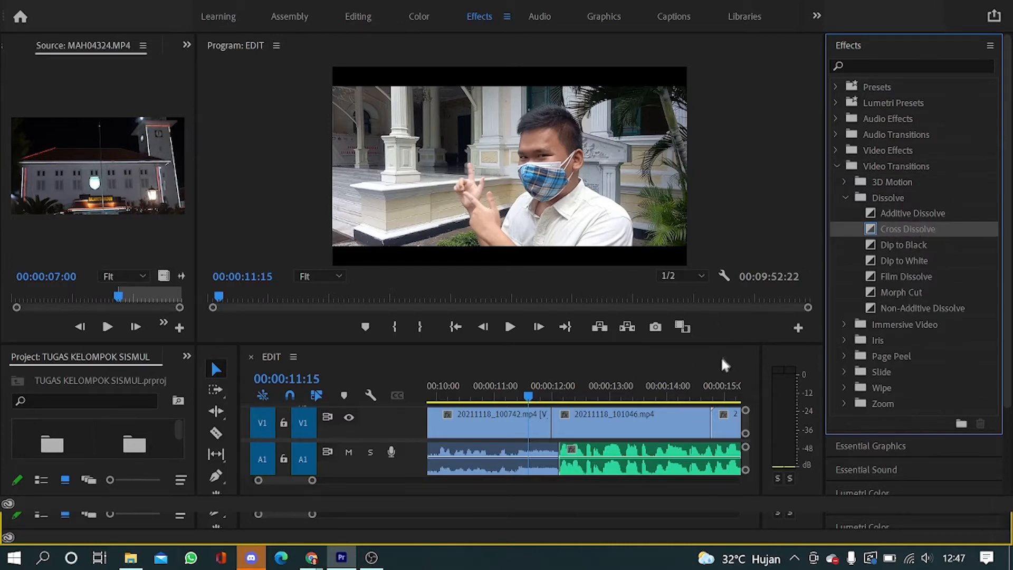
pyautogui.moveTo(724, 364); pyautogui.dragTo(470, 396)
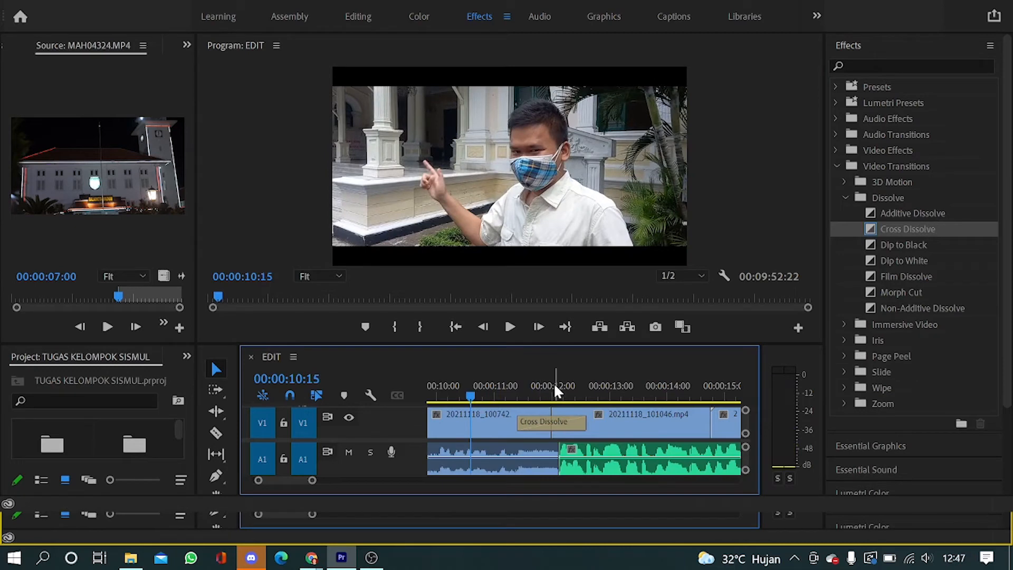
# Play back the Cross Dissolve through to 00:00:13:00 and collapse the Video Transitions folder
pyautogui.press('space')
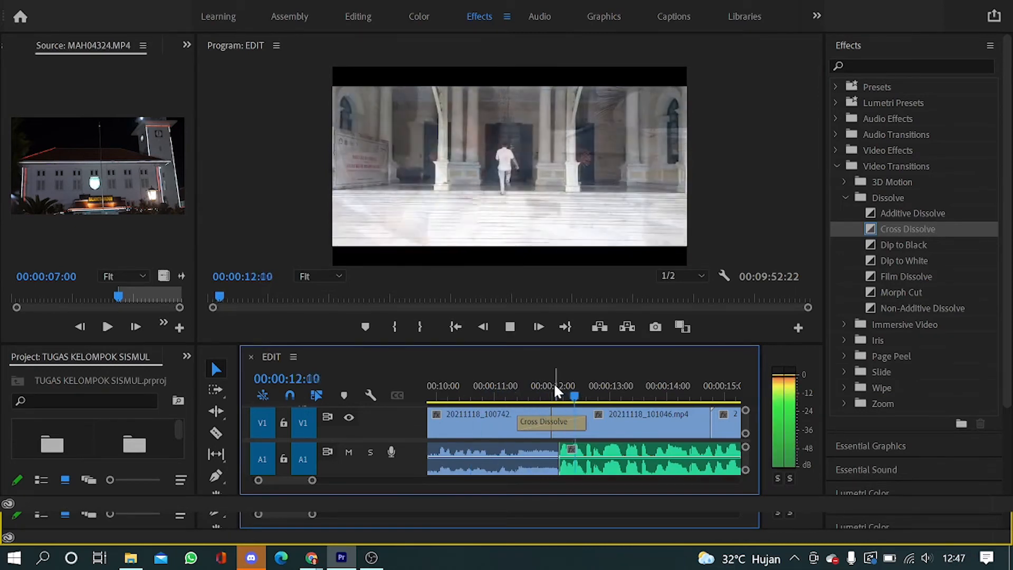
pyautogui.press('space')
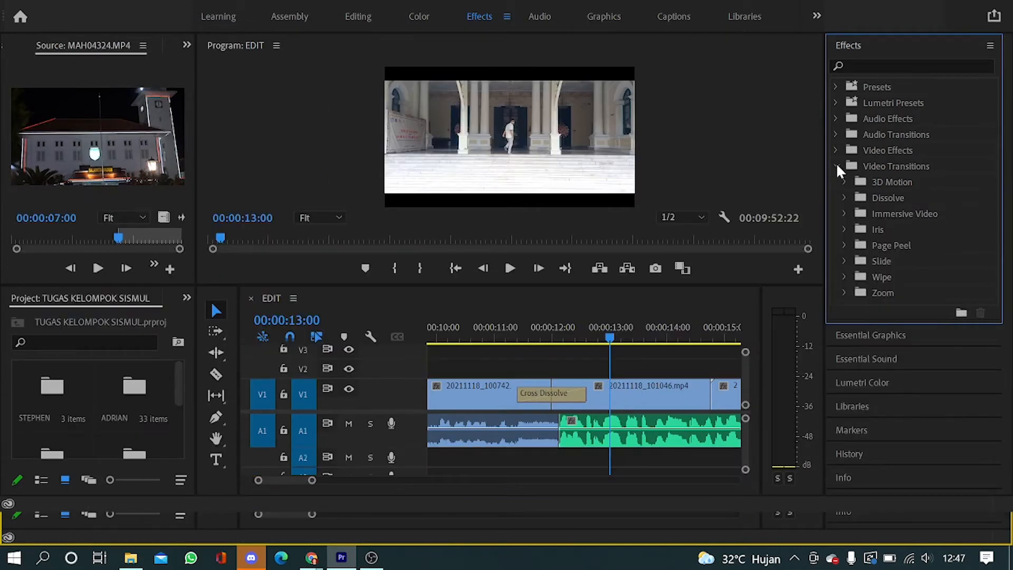
pyautogui.click(836, 166)
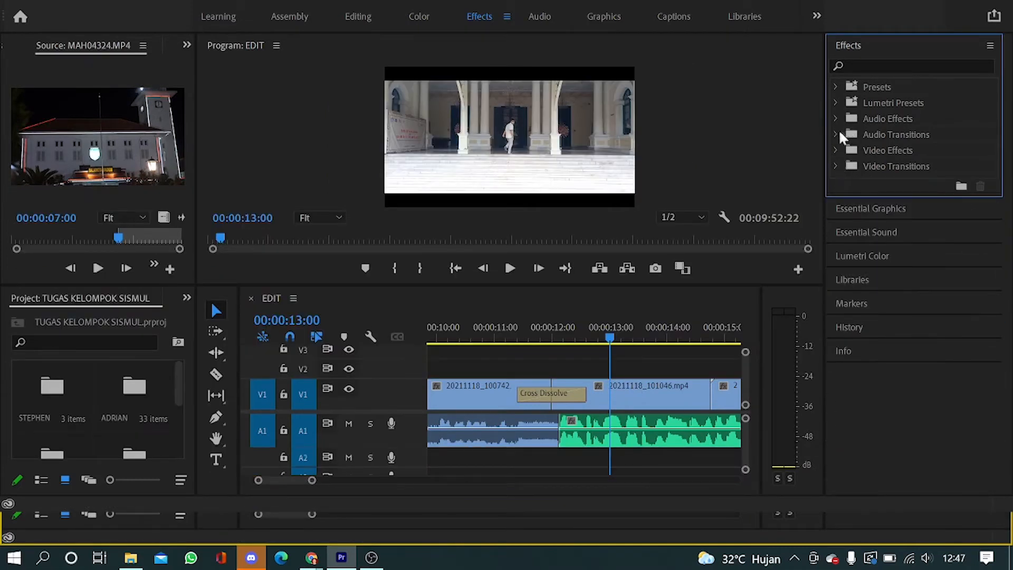
# Add an Exponential Fade audio transition at the A1 cut beneath the Cross Dissolve between 20211118_100742 and 20211118_101046.mp4
pyautogui.click(835, 134)
pyautogui.click(844, 151)
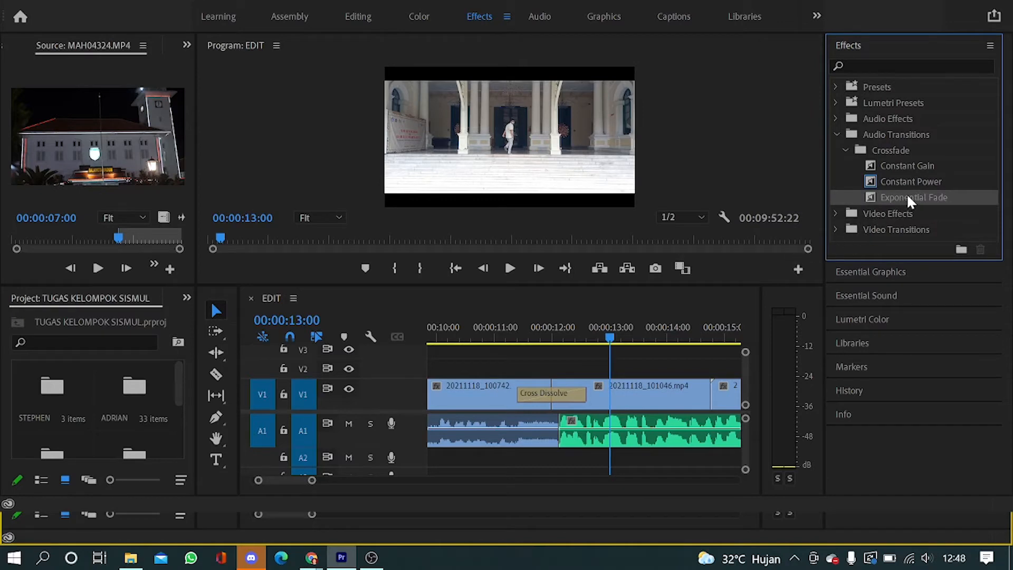
pyautogui.moveTo(906, 196); pyautogui.dragTo(568, 439)
# Play back the Exponential Fade from 00:00:10:18 to 00:00:13:01 and return the playhead to 00:00:11:11
pyautogui.moveTo(615, 338); pyautogui.dragTo(479, 356)
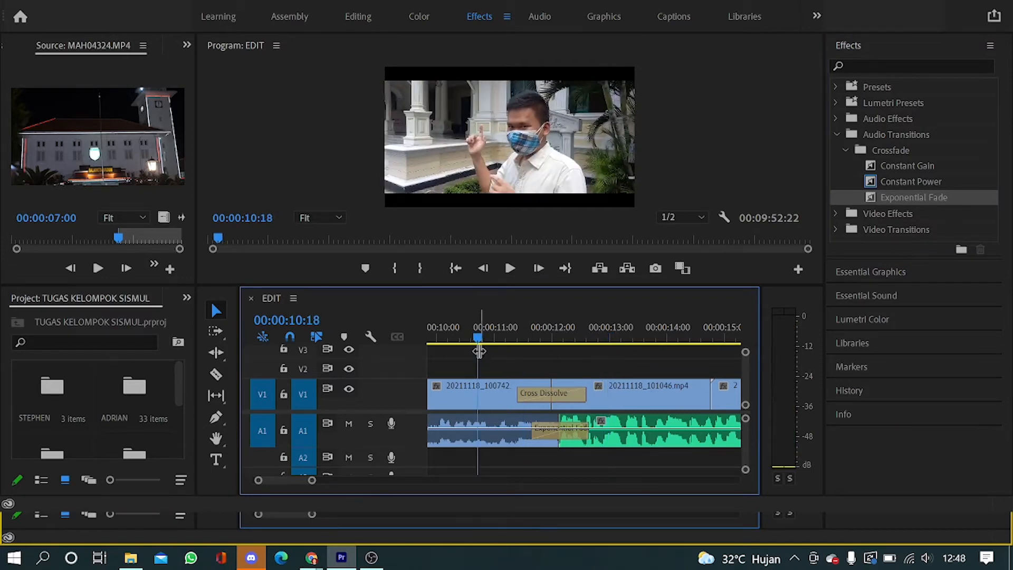
pyautogui.press('space')
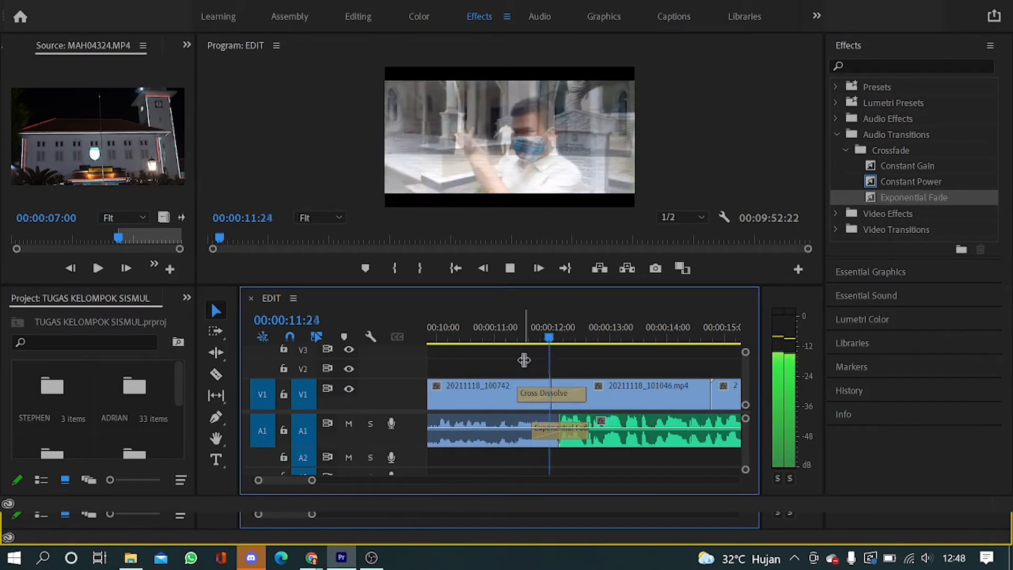
pyautogui.press('space')
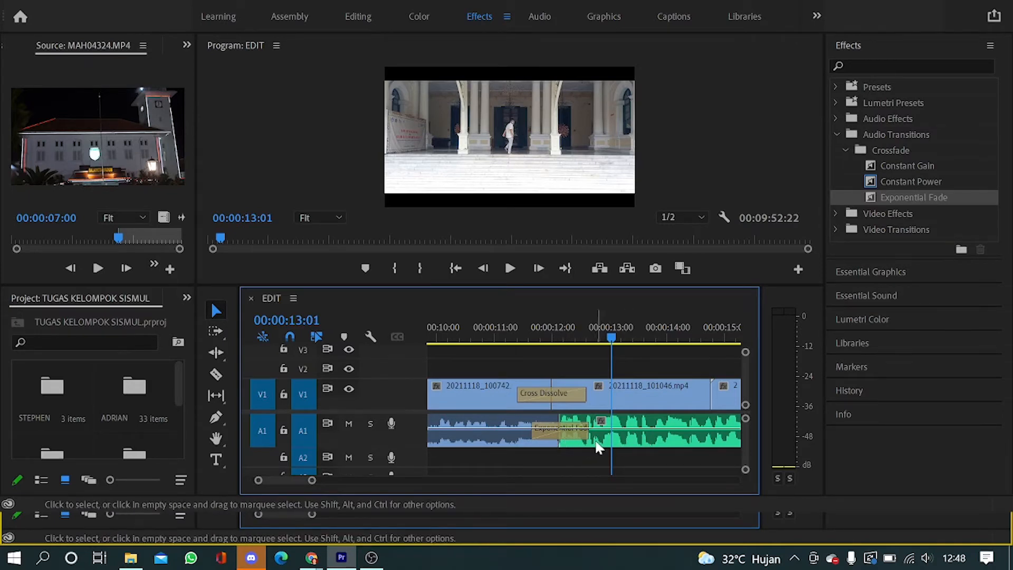
pyautogui.moveTo(613, 338); pyautogui.dragTo(524, 344)
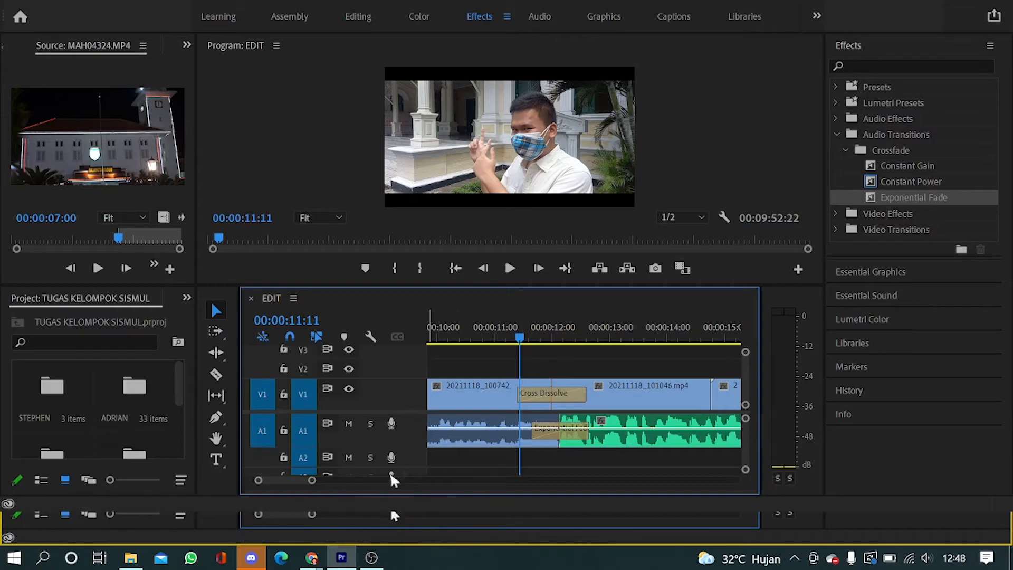
# Review the EDIT sequence's opening by playing it from the start through to 00:00:16:09
pyautogui.moveTo(312, 481); pyautogui.dragTo(348, 481)
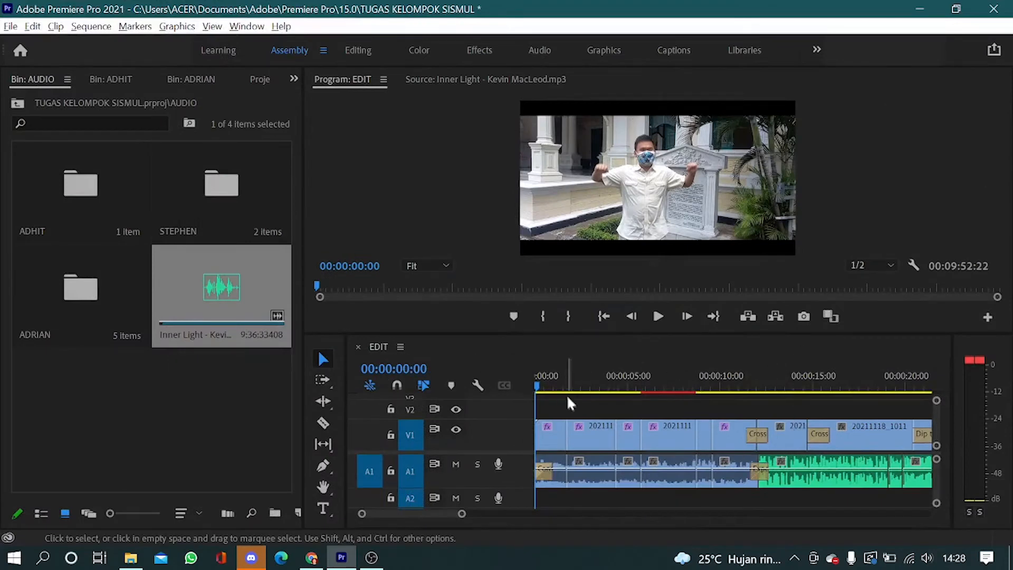
pyautogui.moveTo(460, 514); pyautogui.dragTo(590, 501)
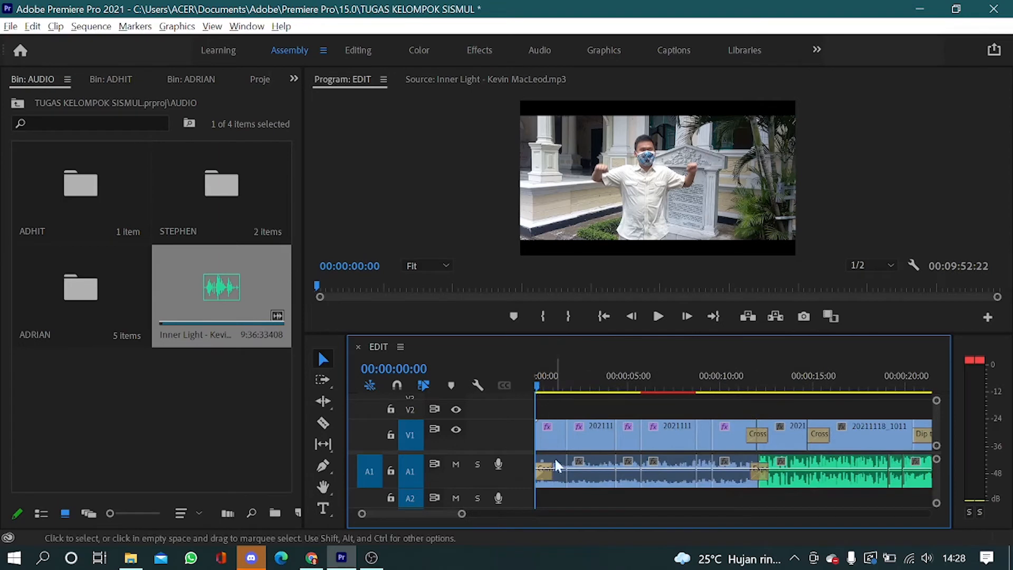
pyautogui.moveTo(441, 510); pyautogui.dragTo(661, 508)
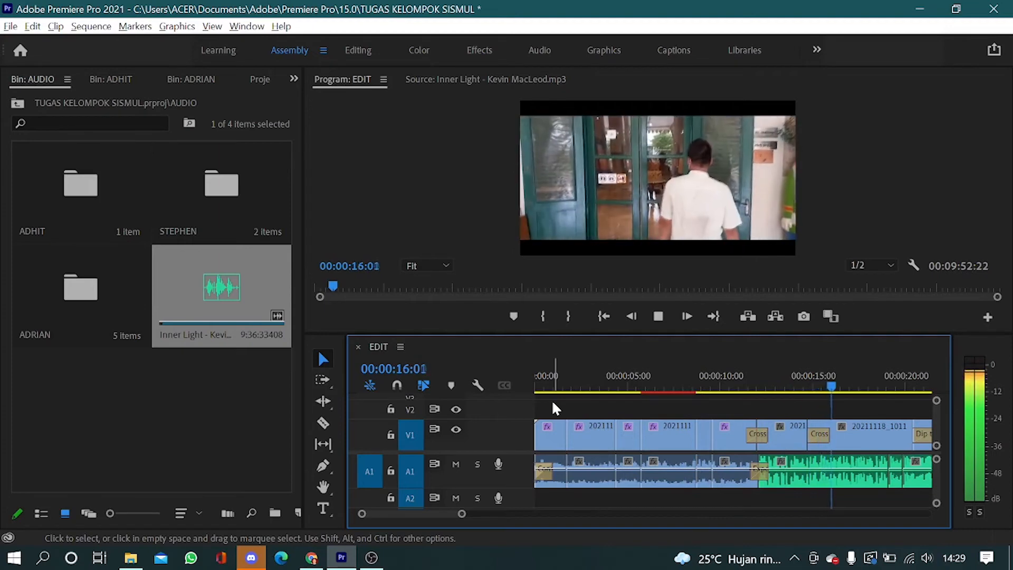
pyautogui.press('space')
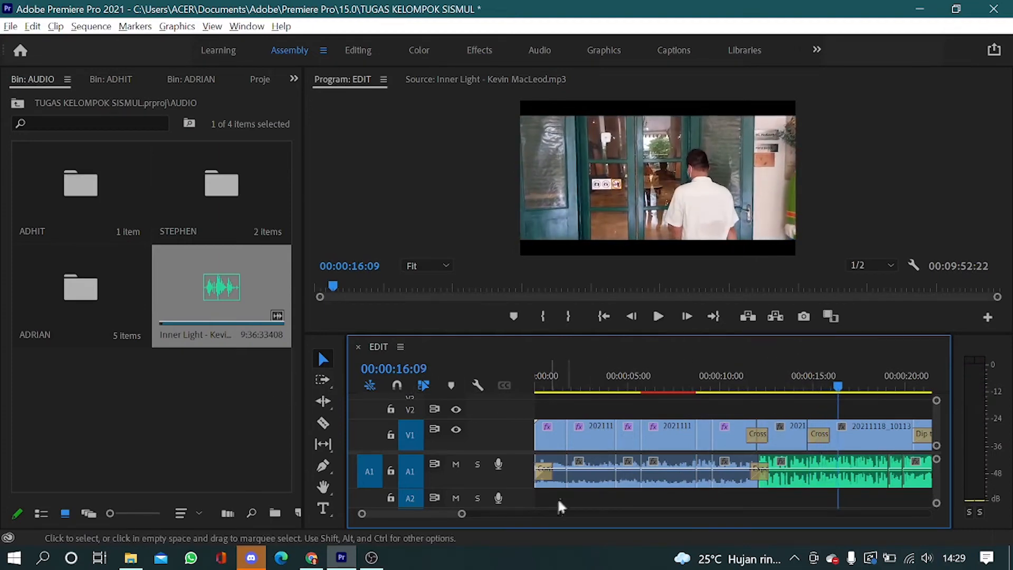
# Place Inner Light - Kevin MacLeod.mp3 from the AUDIO bin on track A2, starting where the narration begins near 00:00:12:14
pyautogui.moveTo(462, 515); pyautogui.dragTo(485, 514)
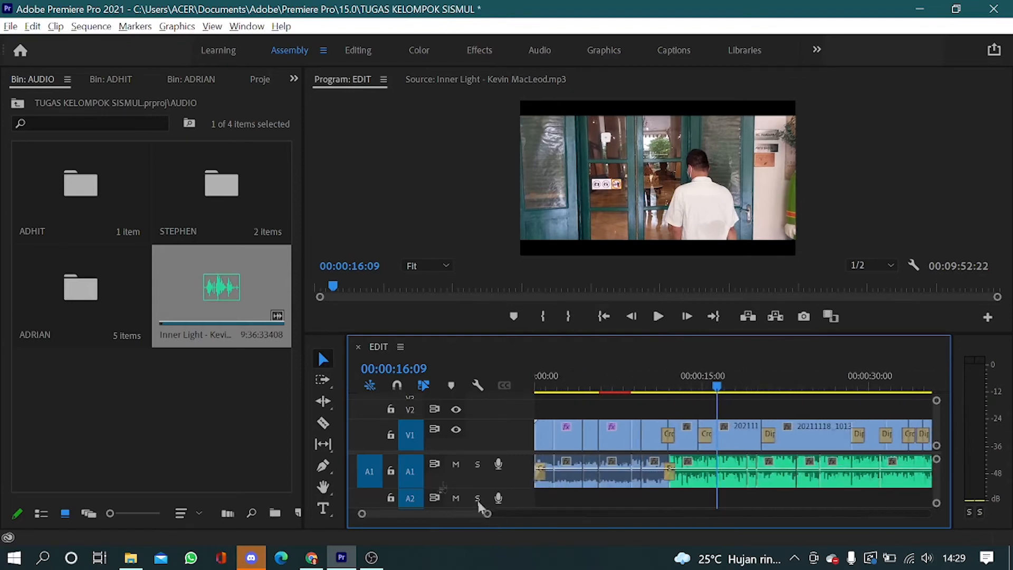
pyautogui.click(195, 421)
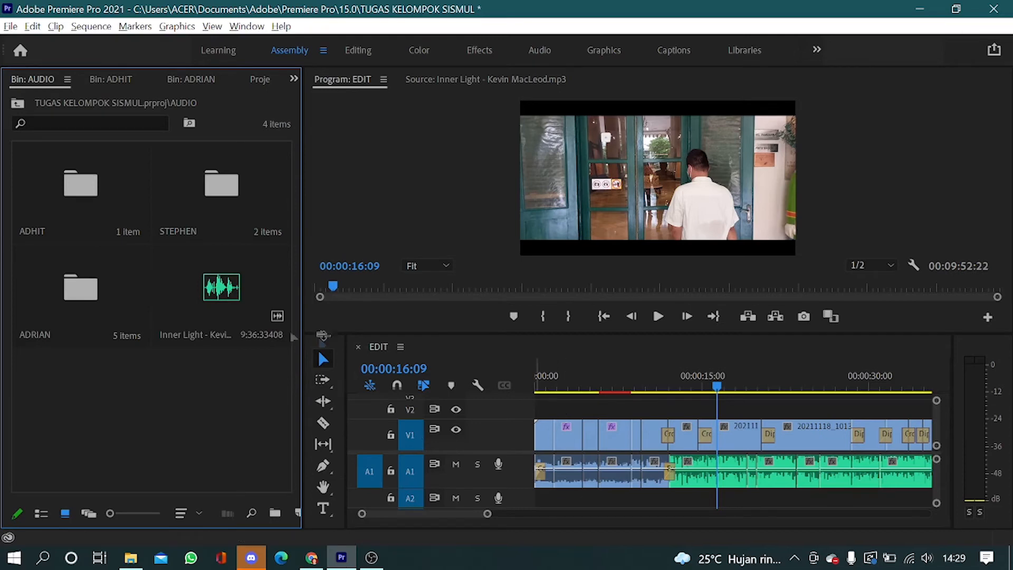
pyautogui.moveTo(717, 386); pyautogui.dragTo(674, 388)
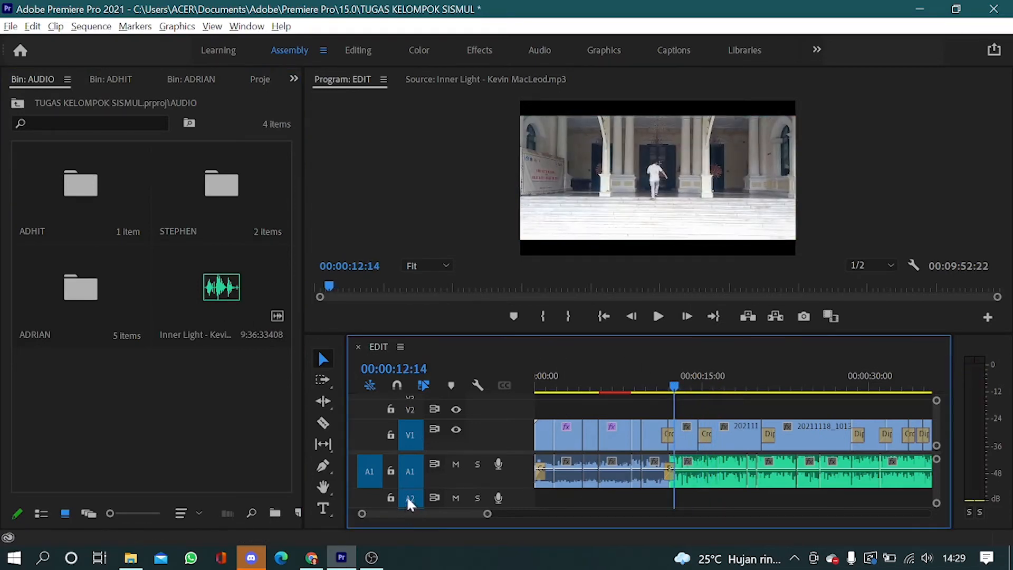
pyautogui.doubleClick(223, 294)
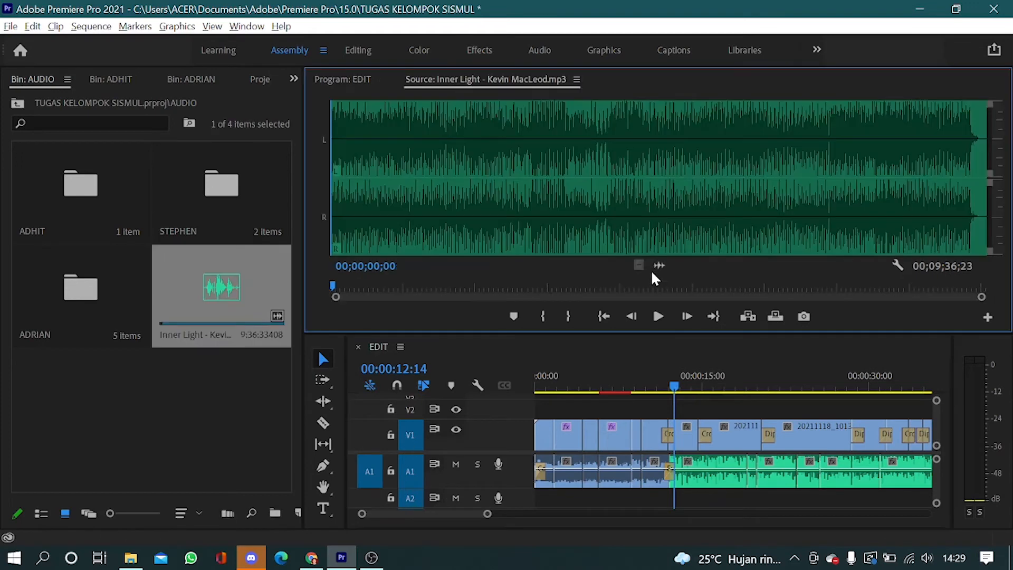
pyautogui.press('XF86AudioLowerVolume')
pyautogui.press('XF86AudioLowerVolume')
pyautogui.press('XF86AudioLowerVolume')
pyautogui.press('XF86AudioLowerVolume')
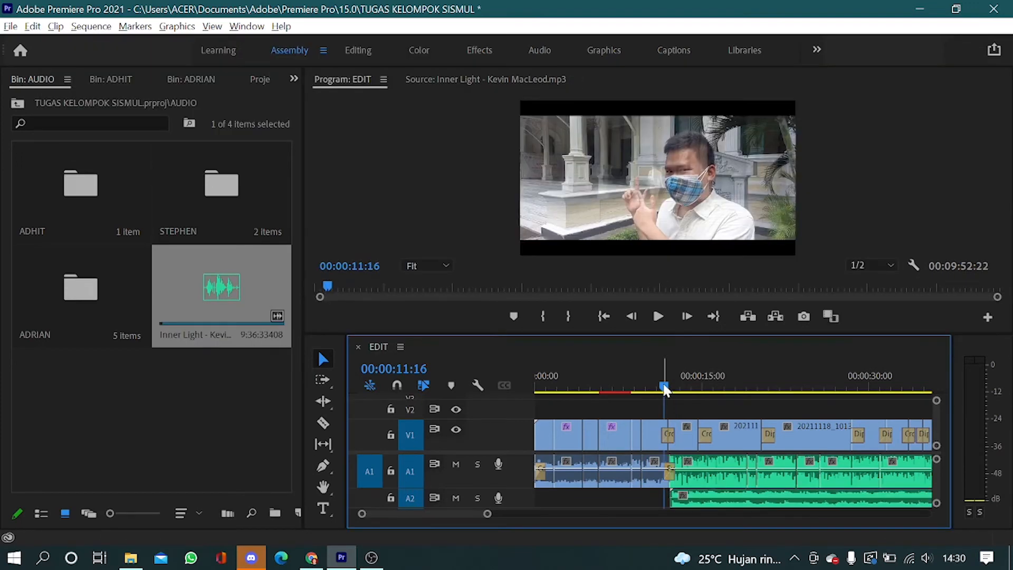
# Play back the start of the background music from 00:00:11:14 and save the project
pyautogui.moveTo(664, 389); pyautogui.dragTo(663, 388)
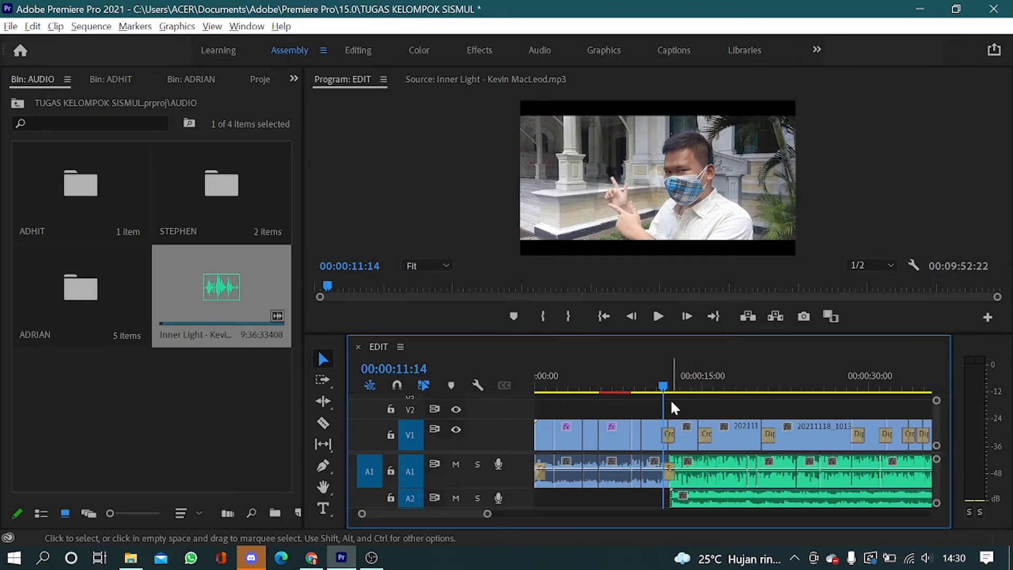
pyautogui.press('space')
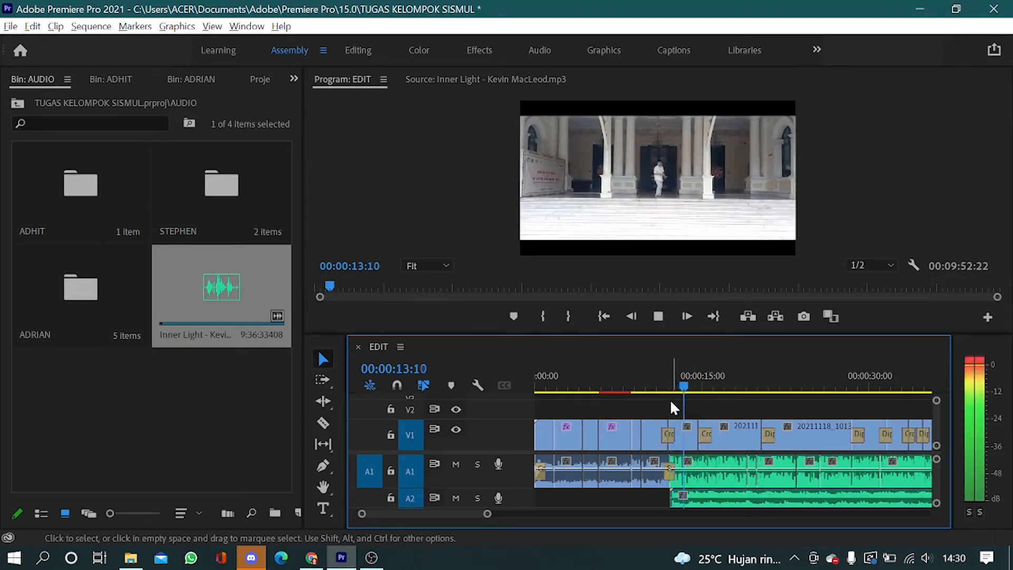
pyautogui.press('space')
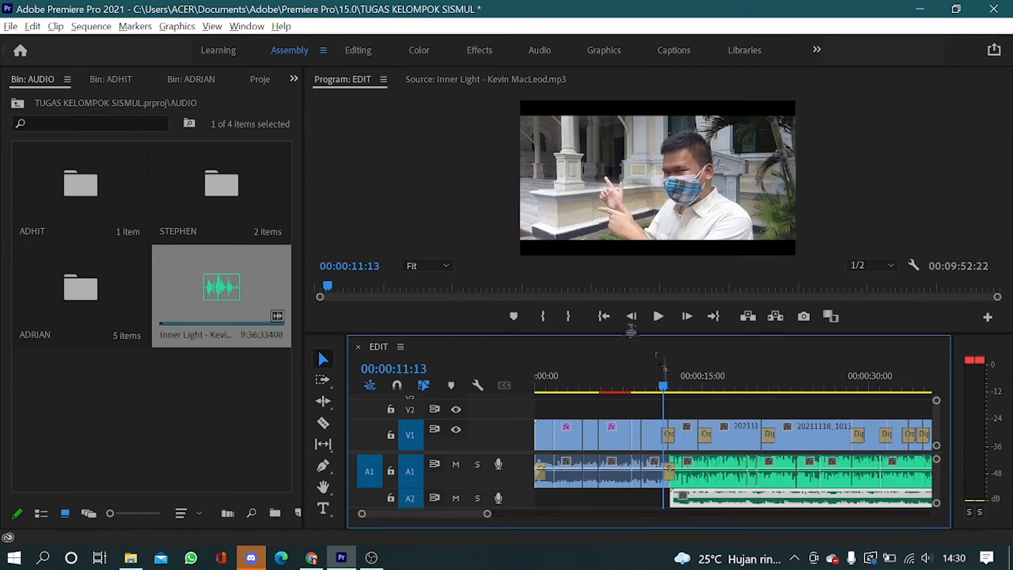
pyautogui.hotkey('ctrl', 's')
# Set the Inner Light music clip's volume on Audio 2 to -15 dB in the Audio Clip Mixer
pyautogui.scroll(-5, 463, 511)
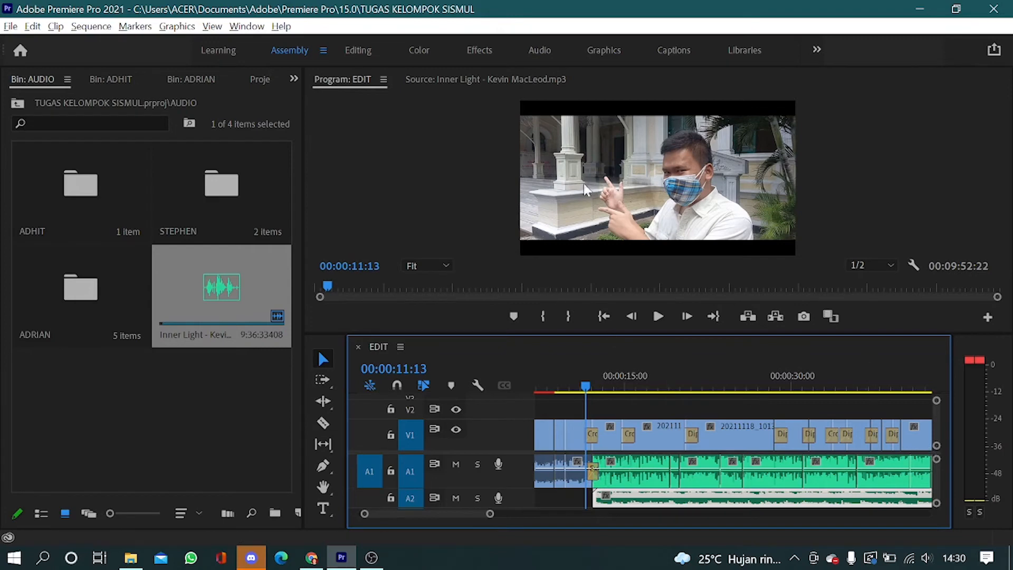
pyautogui.click(534, 50)
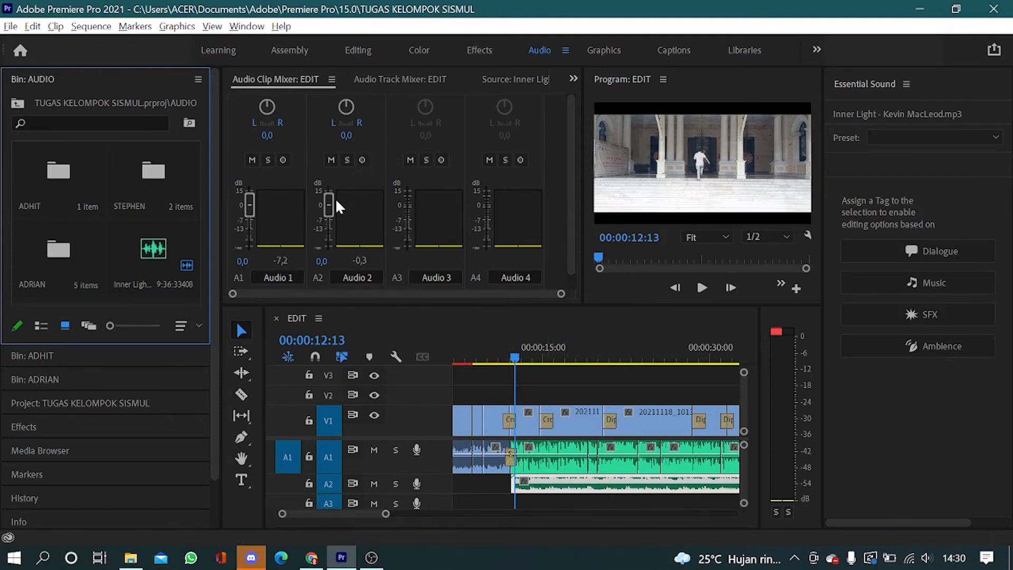
pyautogui.moveTo(327, 201); pyautogui.dragTo(334, 229)
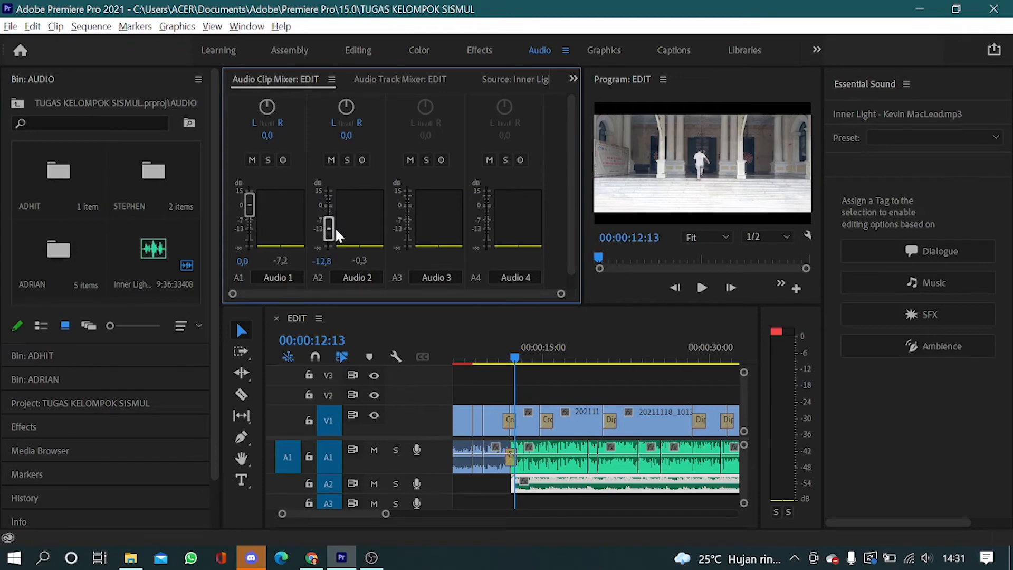
pyautogui.click(329, 258)
pyautogui.write('-15')
pyautogui.press('Return')
# Play back the lowered music under the narration through to 00:00:25:09 and save the project
pyautogui.click(502, 359)
pyautogui.press('space')
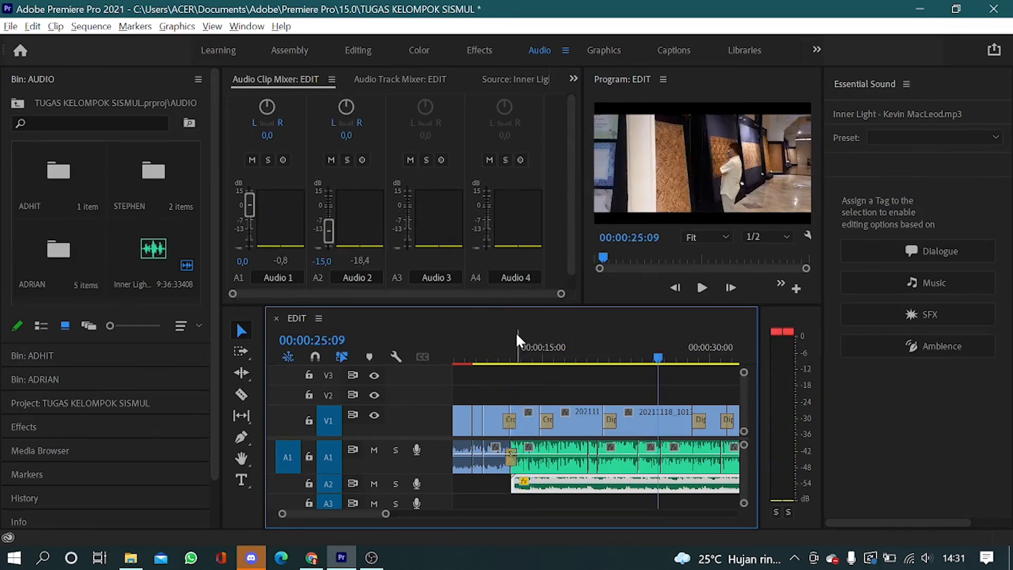
pyautogui.hotkey('ctrl', 's')
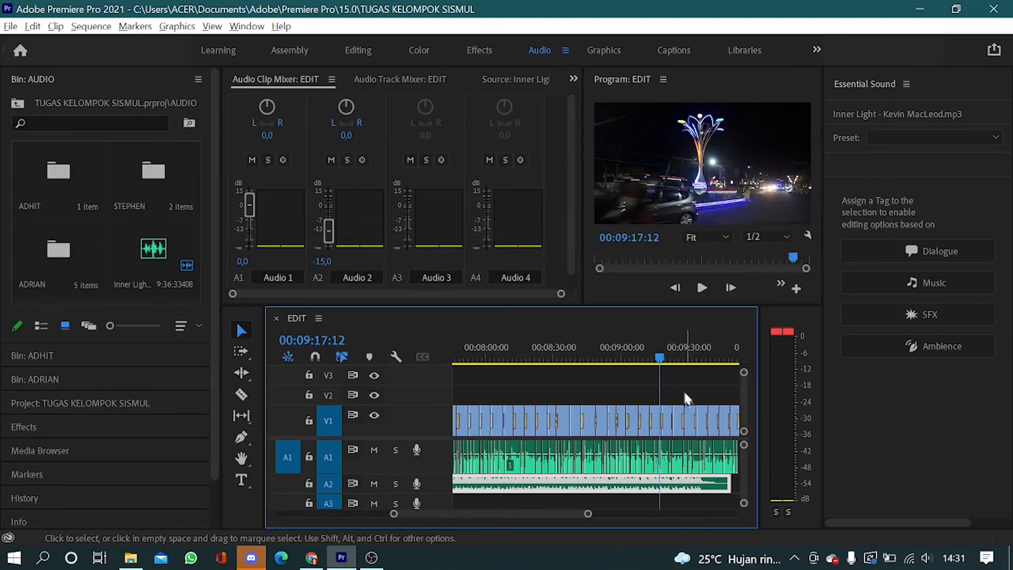
# Find where the A2 music fades out, split the clip at 00:09:37:20, and delete the remainder after the cut
pyautogui.moveTo(660, 356); pyautogui.dragTo(701, 362)
pyautogui.press('space')
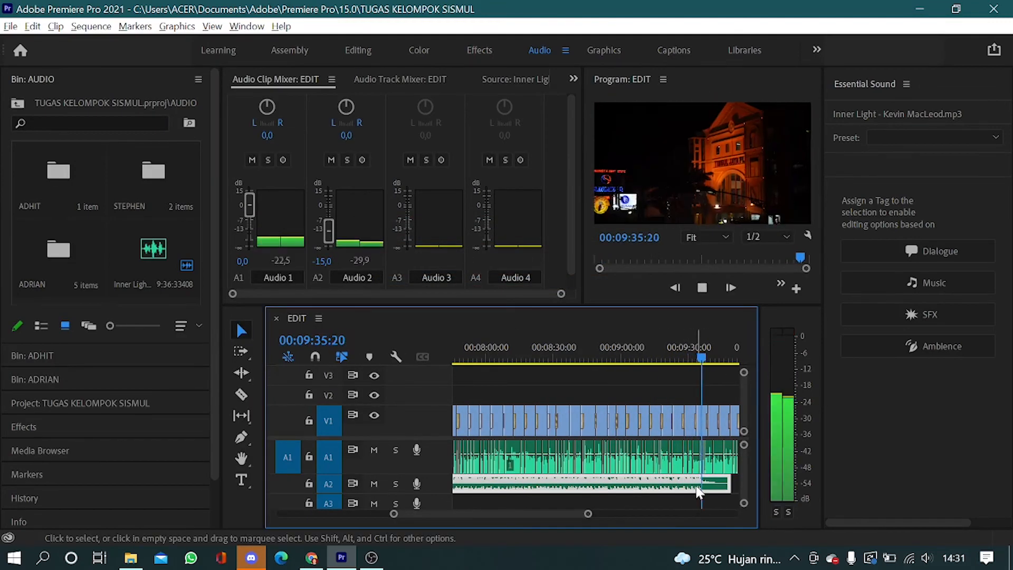
pyautogui.press('space')
pyautogui.moveTo(589, 513); pyautogui.dragTo(562, 515)
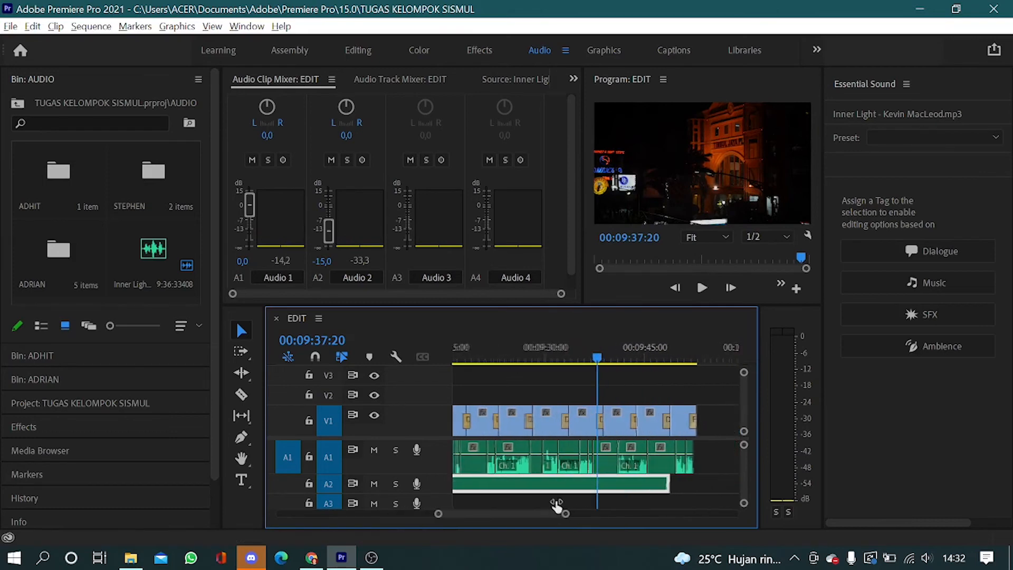
pyautogui.click(241, 395)
pyautogui.click(596, 482)
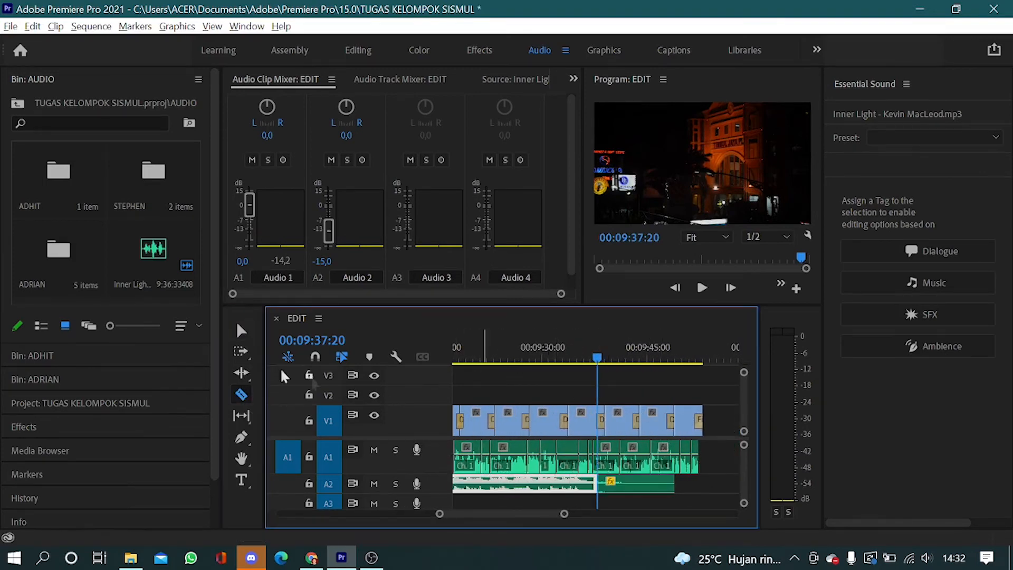
pyautogui.press('v')
pyautogui.click(631, 484)
pyautogui.press('Delete')
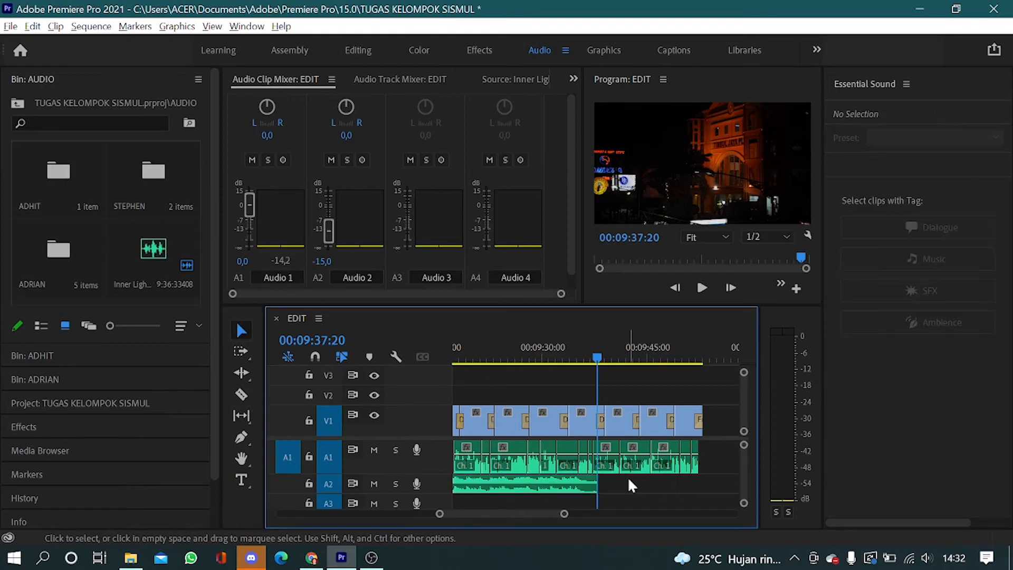
# Place a second copy of Inner Light - Kevin MacLeod.mp3 on A2 at 00:09:37:20, directly after the trimmed music
pyautogui.click(290, 53)
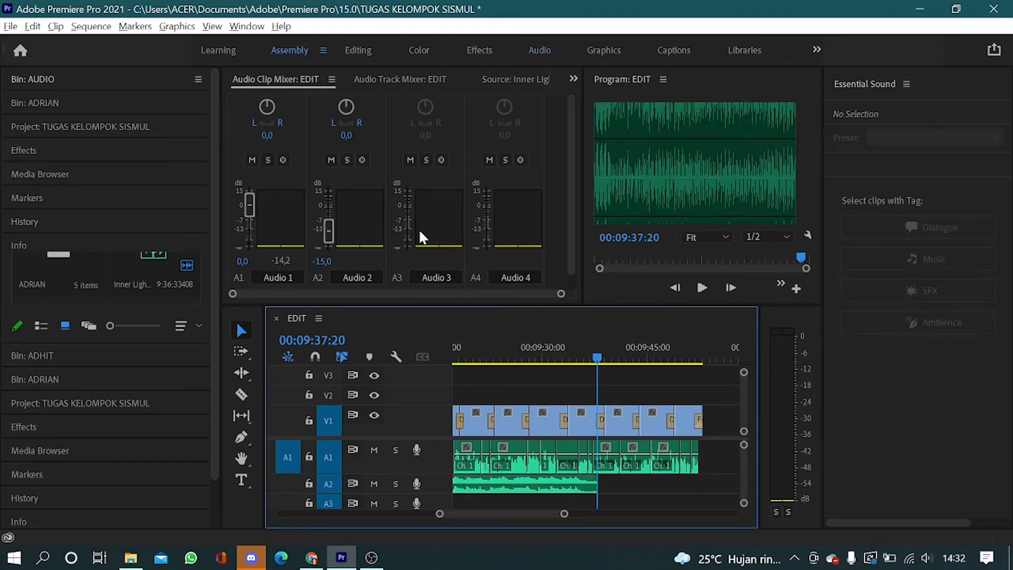
pyautogui.click(224, 288)
pyautogui.click(630, 278)
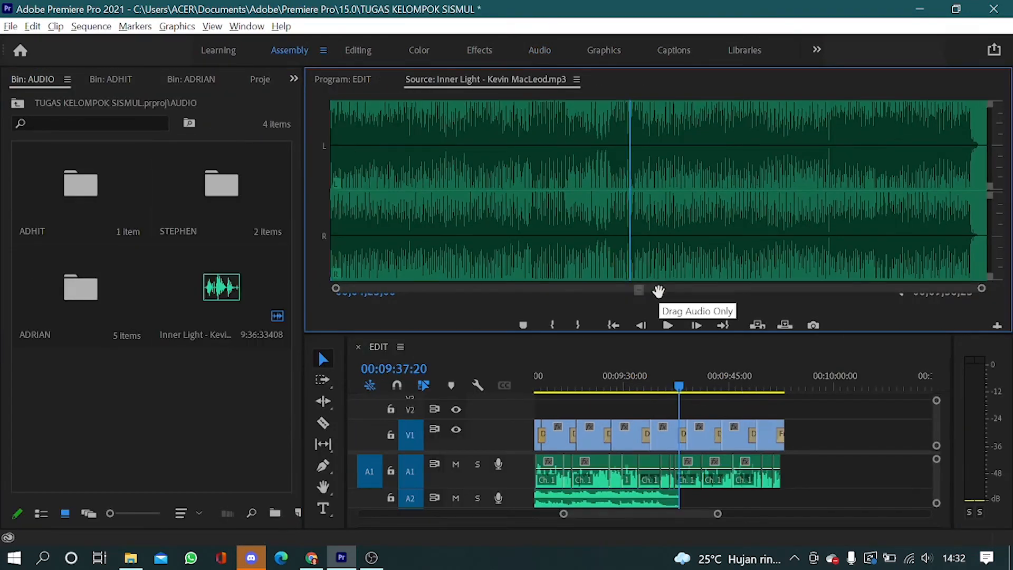
pyautogui.moveTo(659, 290); pyautogui.dragTo(680, 499)
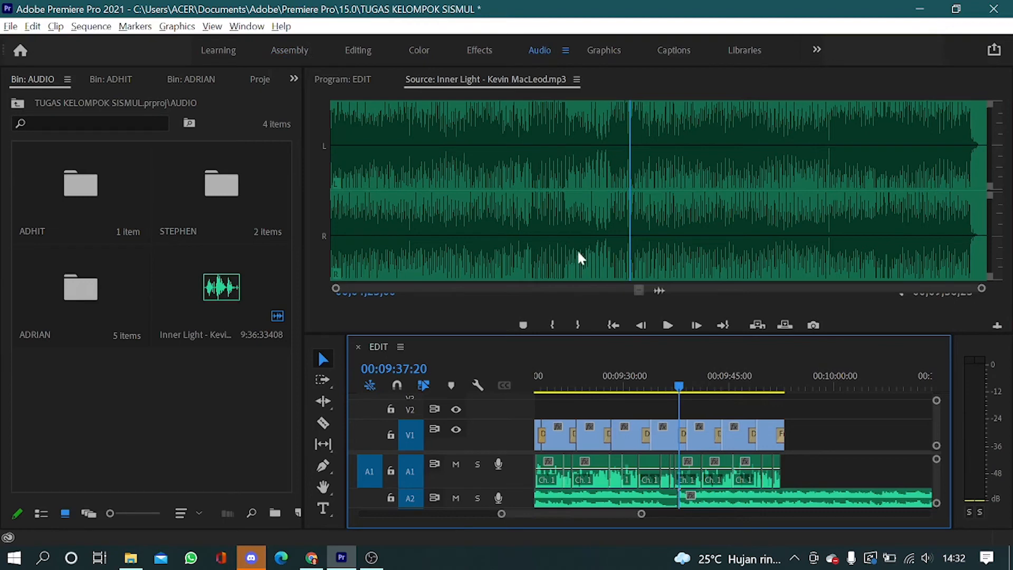
# Set the second Inner Light clip's volume to -15 dB and play back the join between the two music clips
pyautogui.click(714, 489)
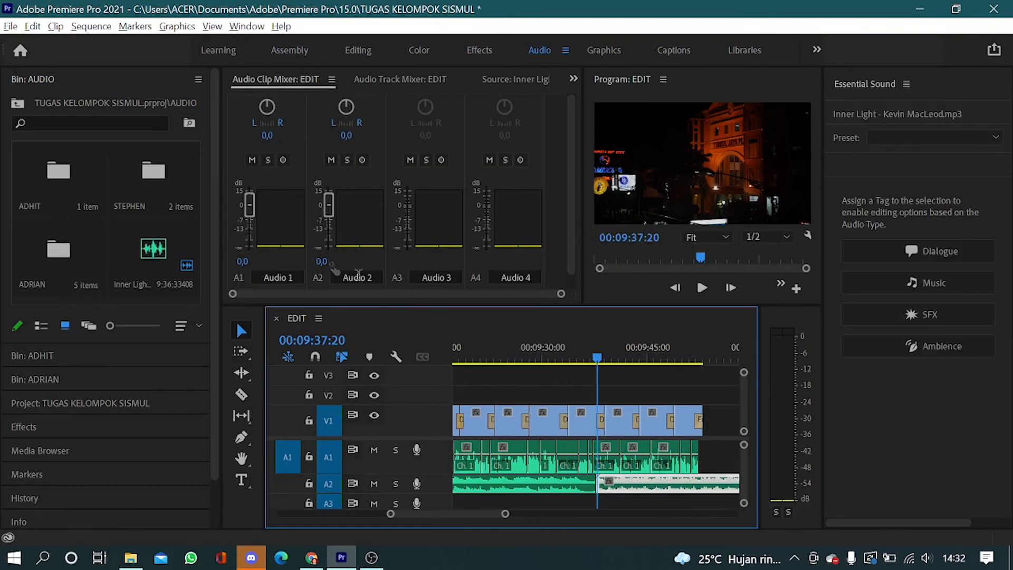
pyautogui.click(321, 260)
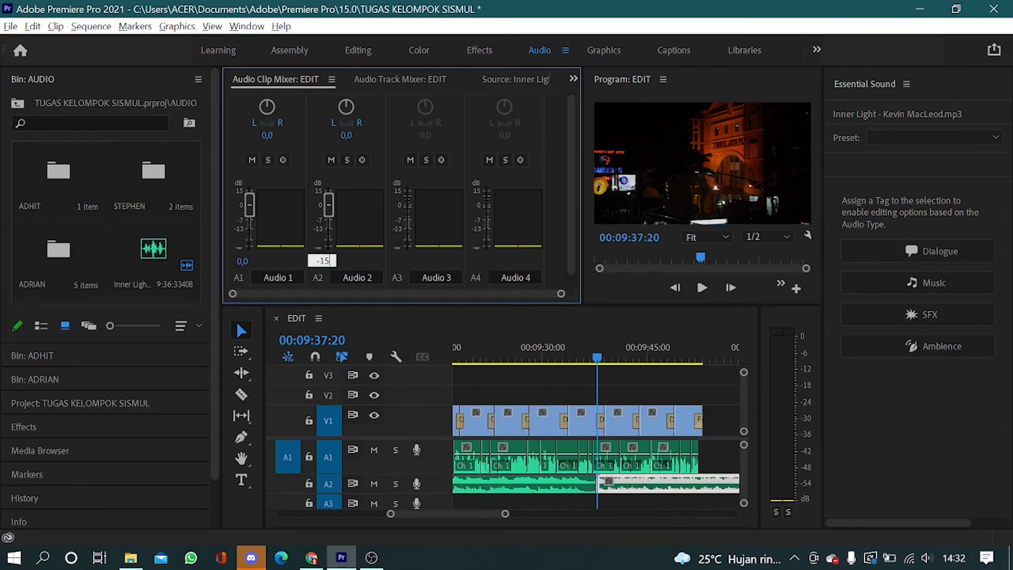
pyautogui.press('Return')
pyautogui.click(517, 320)
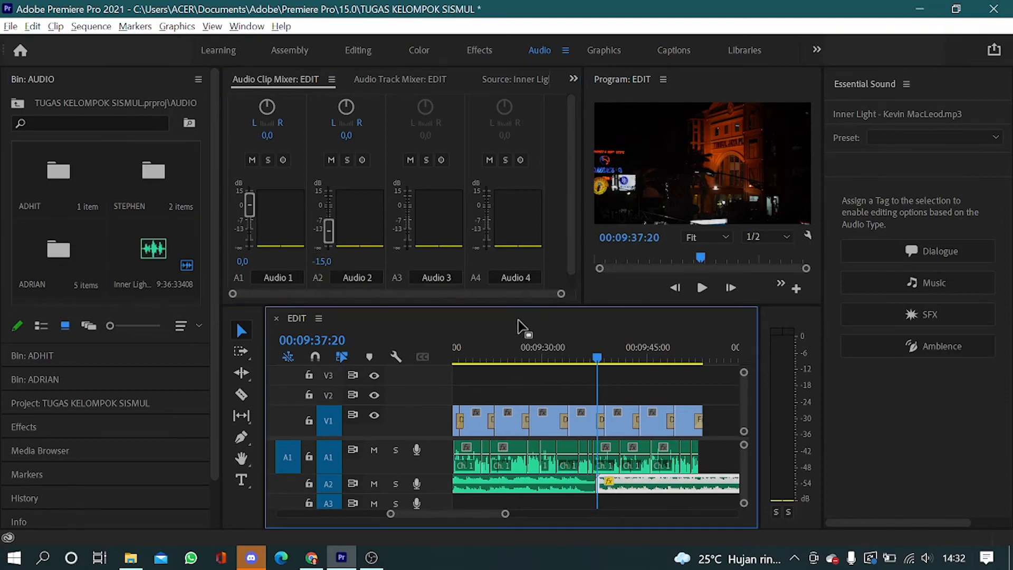
pyautogui.moveTo(554, 363); pyautogui.dragTo(577, 362)
pyautogui.press('space')
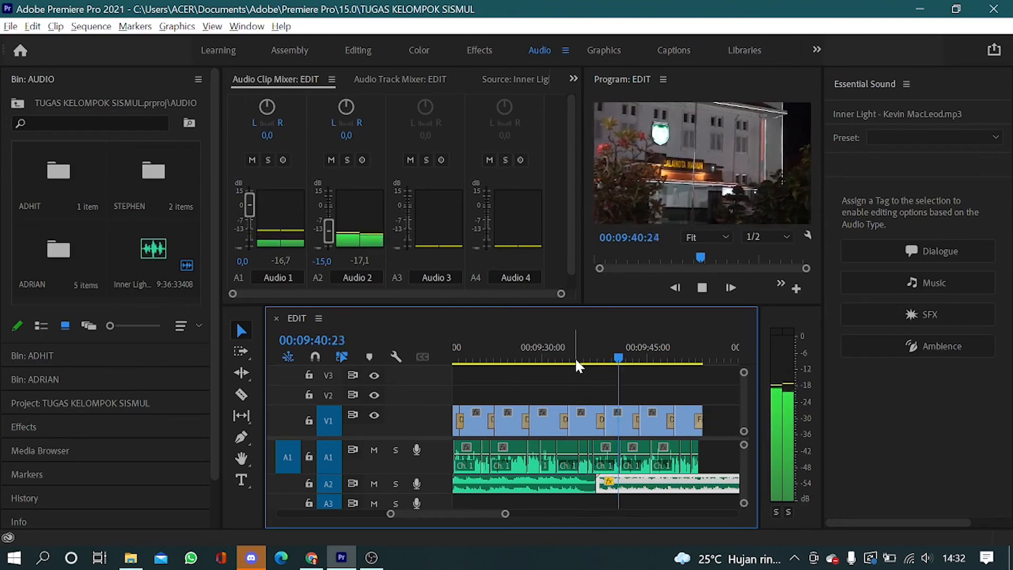
# Split the second Inner Light clip on A2 at the video's end, 00:09:52:21, delete the remainder after the cut, and save the project
pyautogui.click(702, 359)
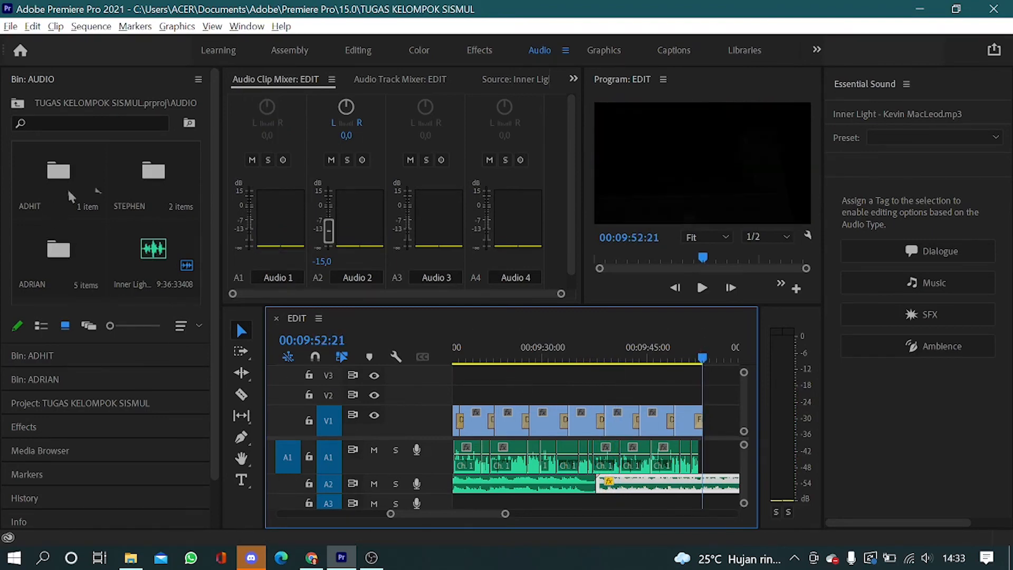
pyautogui.click(241, 394)
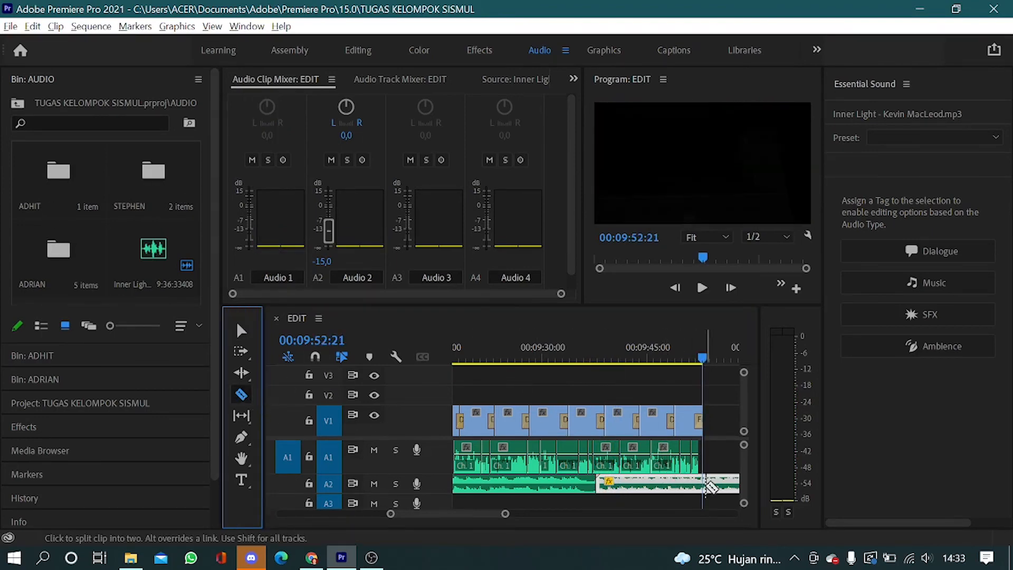
pyautogui.click(703, 485)
pyautogui.press('v')
pyautogui.click(722, 487)
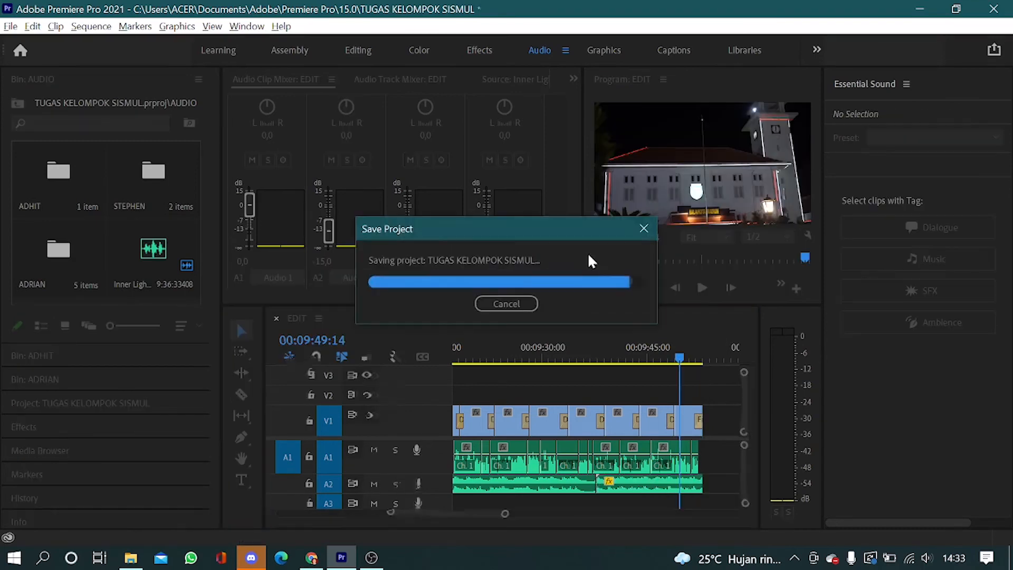
# Switch to the Assembly workspace, open the EDIT sequence from the project bin and return its playhead to 00:00:00:00
pyautogui.click(289, 49)
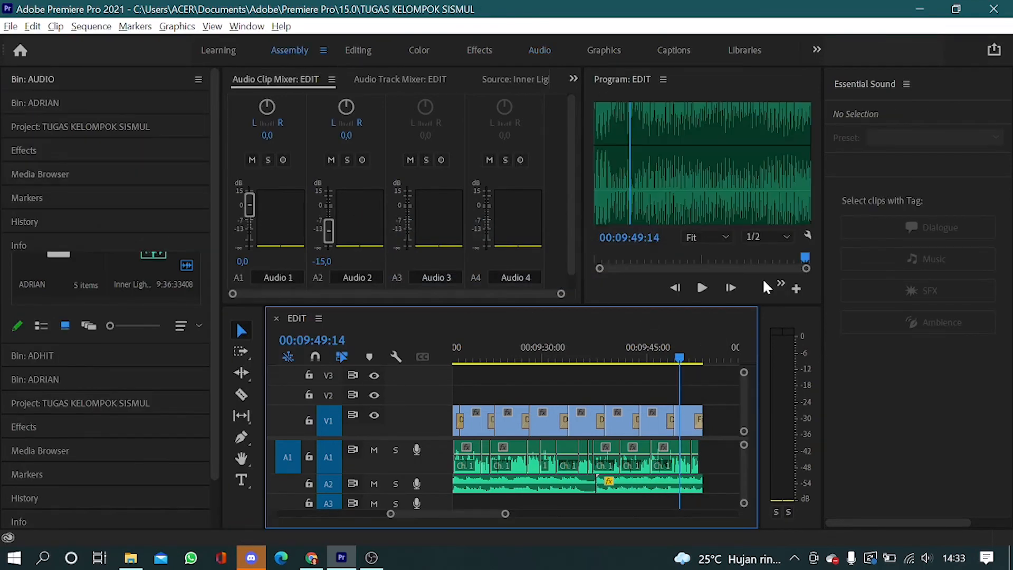
pyautogui.moveTo(685, 514); pyautogui.dragTo(541, 504)
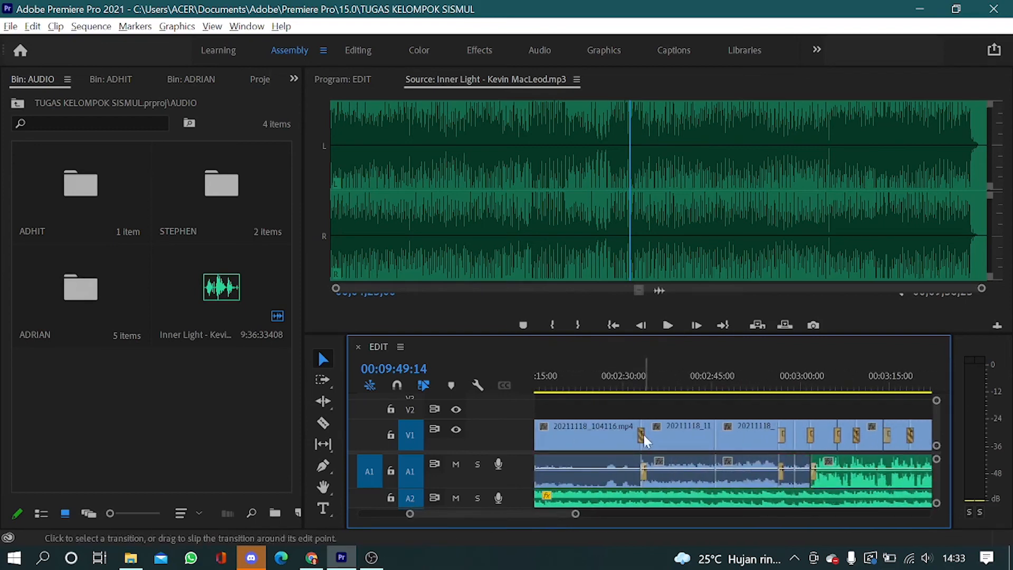
pyautogui.moveTo(558, 511); pyautogui.dragTo(712, 512)
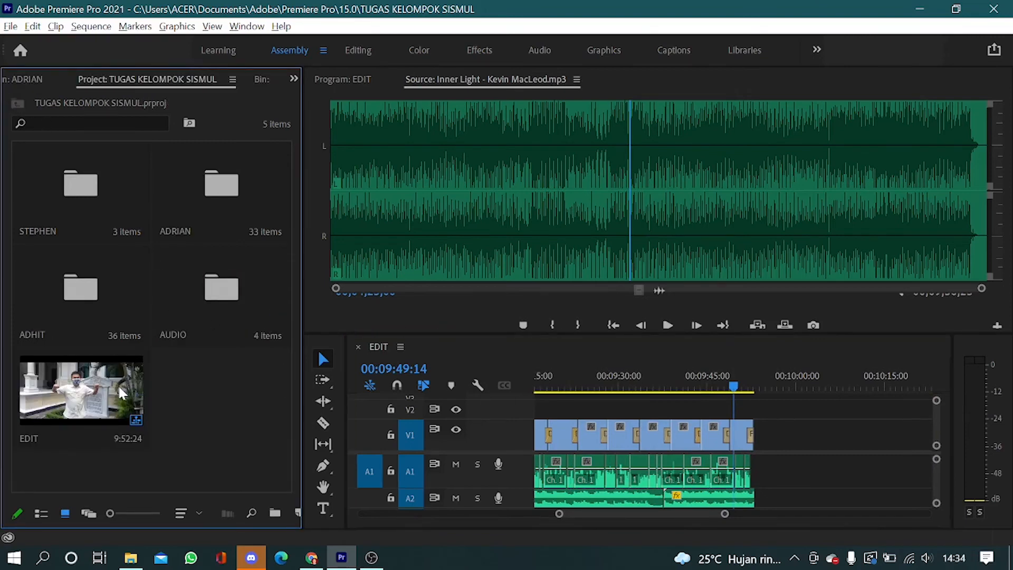
pyautogui.doubleClick(121, 393)
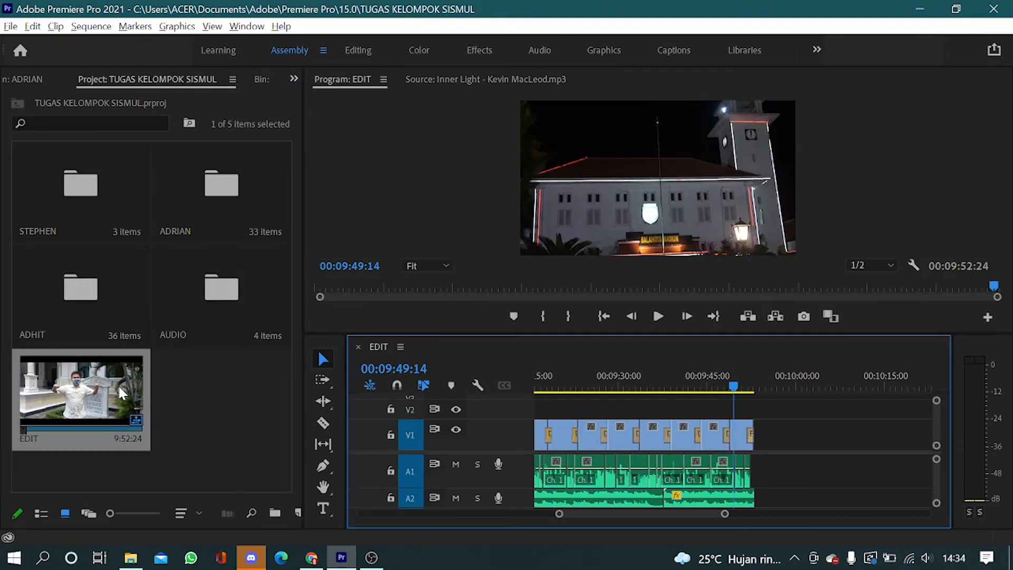
pyautogui.click(611, 318)
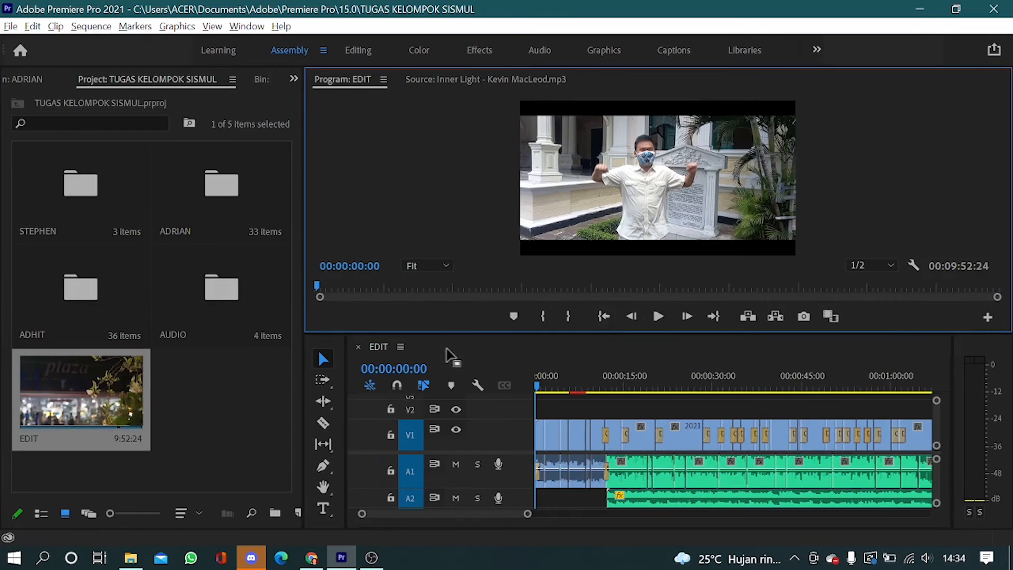
pyautogui.click(545, 343)
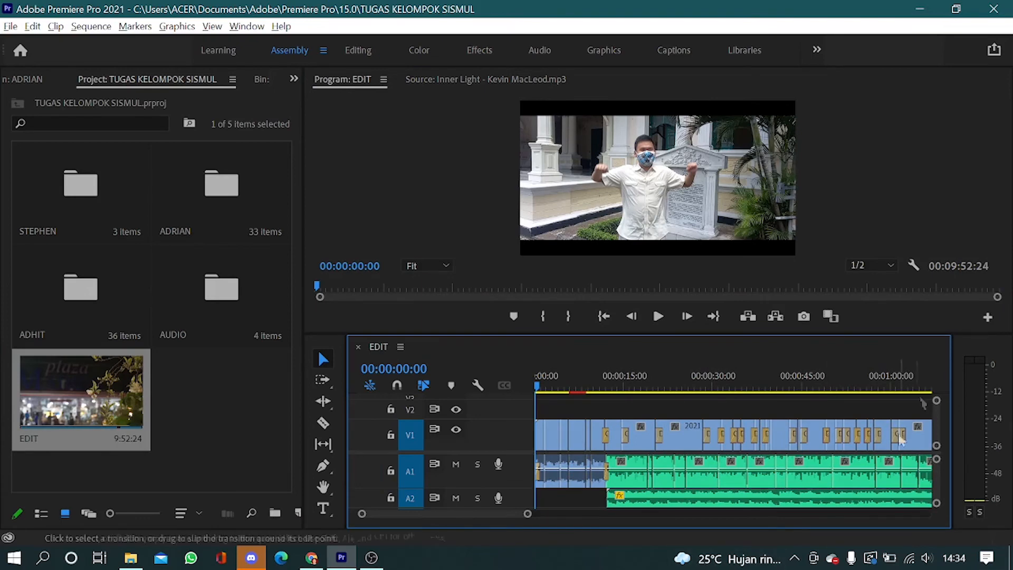
# Export the EDIT sequence as H.264 with the Match Source - High bitrate preset, named EDIT FIX, to the PERTEMUAN 13 (TUGAS VIDEO) folder
pyautogui.click(10, 28)
pyautogui.moveTo(73, 446)
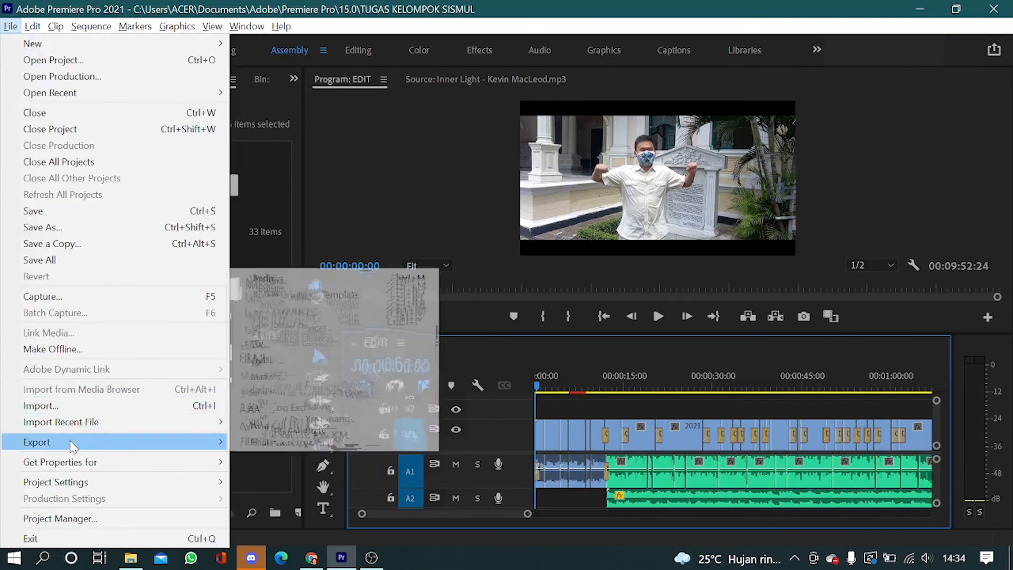
pyautogui.click(280, 277)
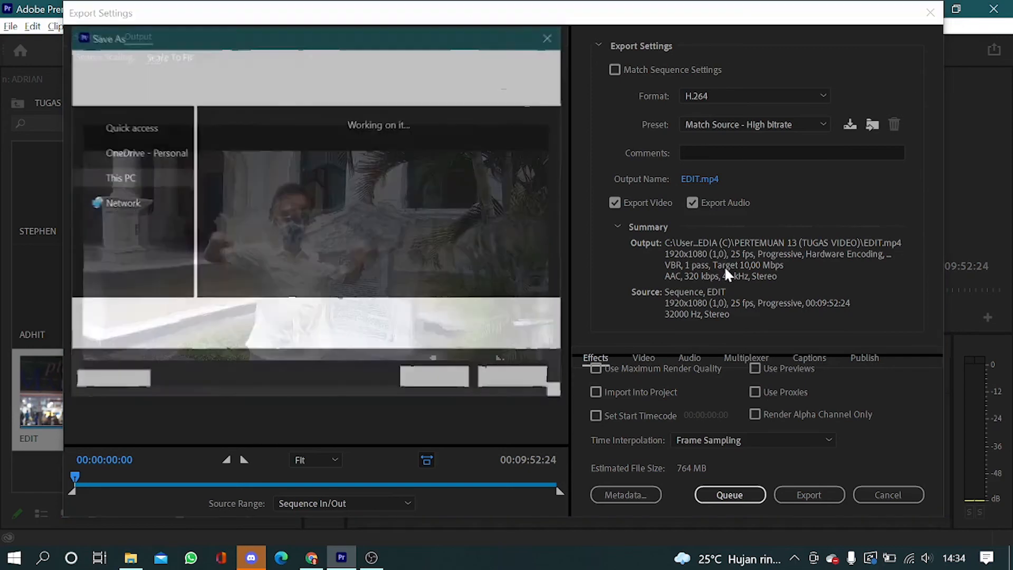
pyautogui.write('EDIT FIX')
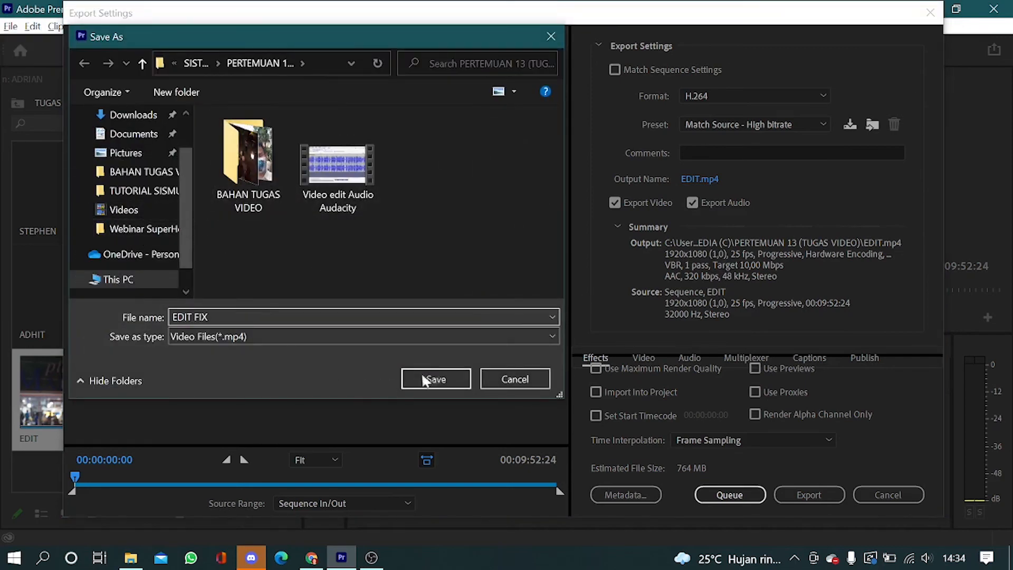
pyautogui.click(436, 378)
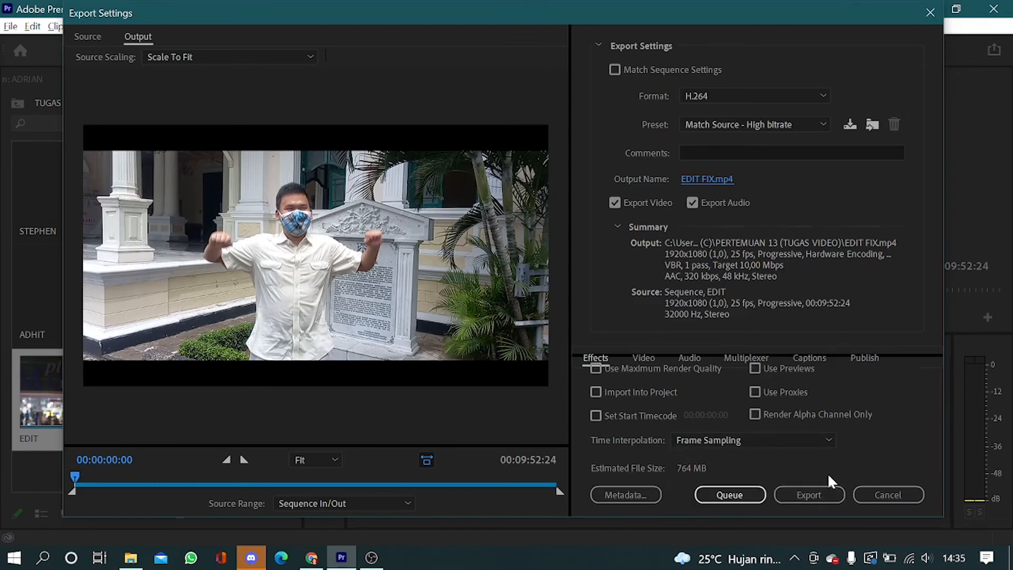
pyautogui.click(819, 496)
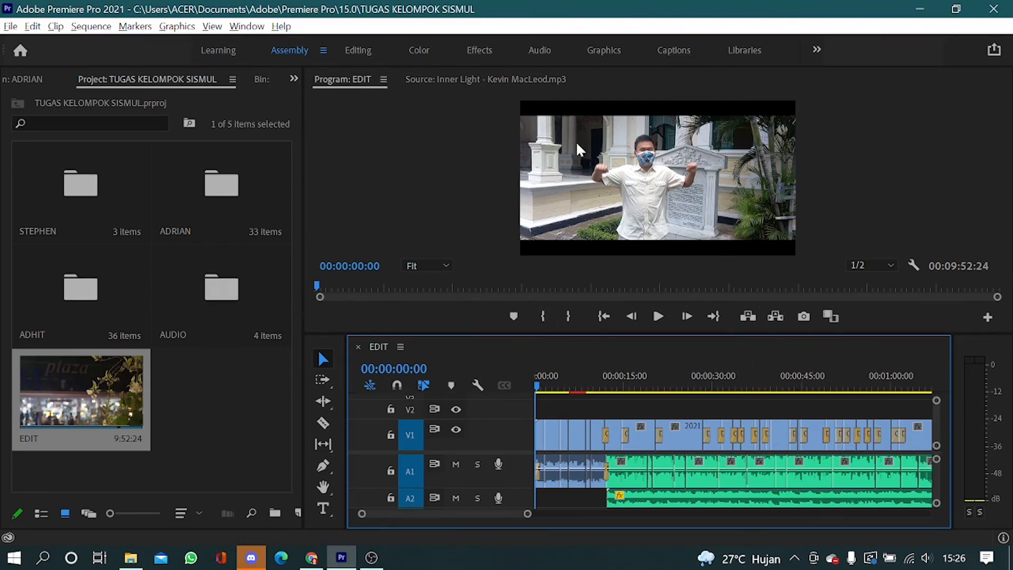
# Switch to File Explorer and open the exported EDIT FIX video from the PERTEMUAN 13 (TUGAS VIDEO) folder
pyautogui.click(135, 560)
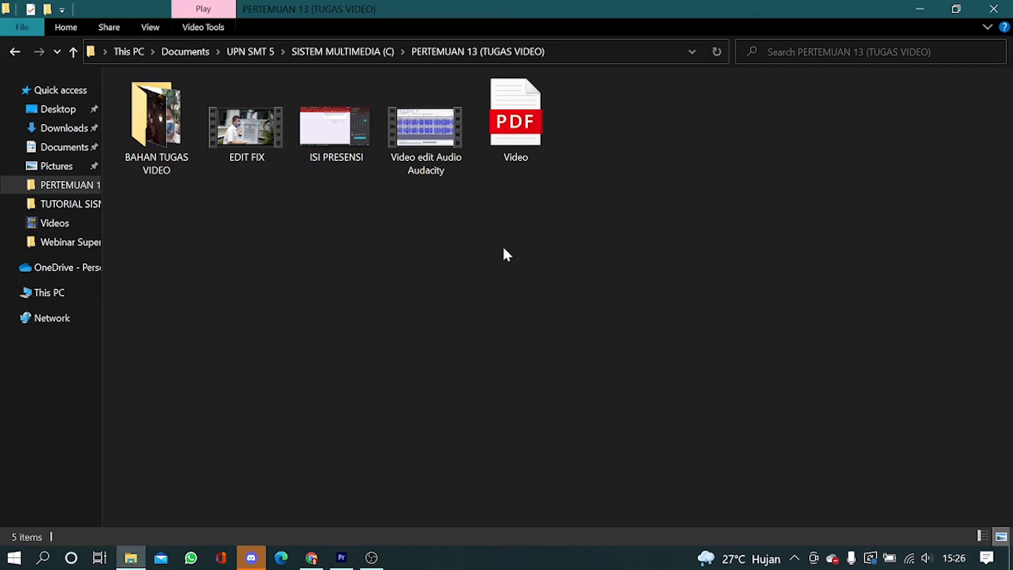
pyautogui.doubleClick(252, 129)
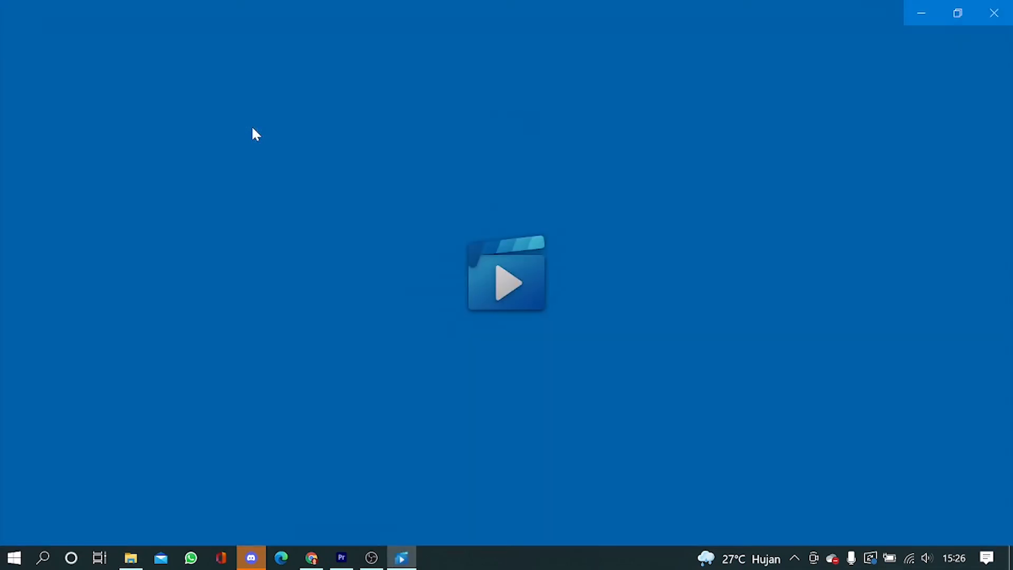